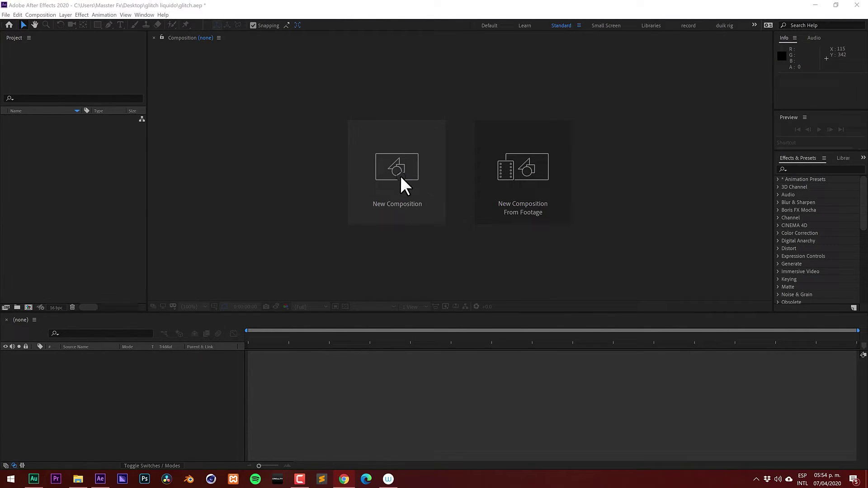
# Create a new composition LiquidGlitch: 1920×1080, 60 fps, 0:00:05:00 long, black background.
pyautogui.click(401, 175)
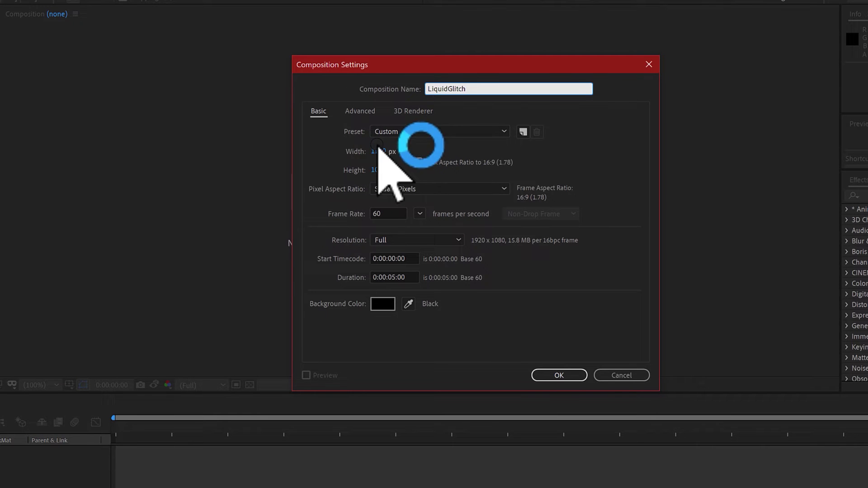
pyautogui.doubleClick(388, 214)
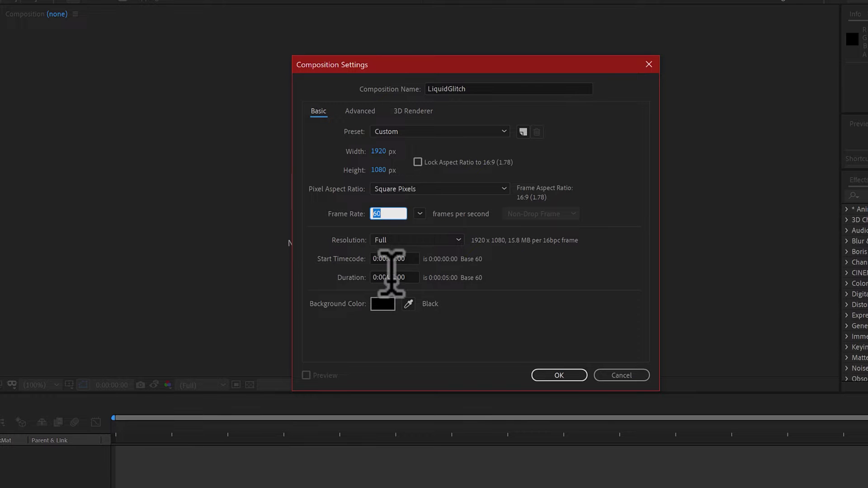
pyautogui.moveTo(390, 277); pyautogui.dragTo(465, 298)
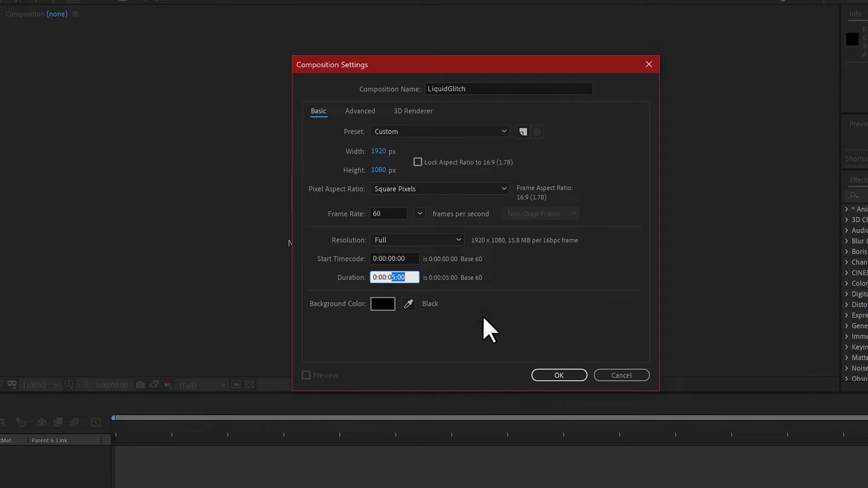
pyautogui.click(555, 375)
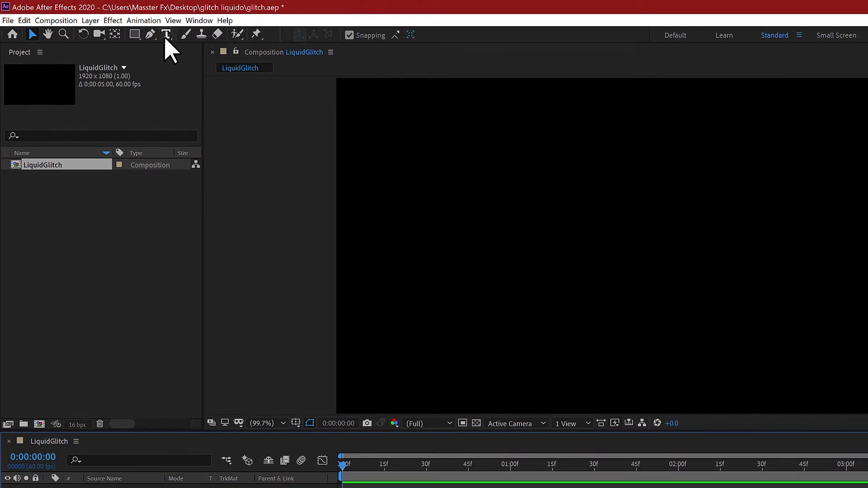
# Add a white Norwester 148 px text layer reading GLITCH and select it.
pyautogui.click(165, 35)
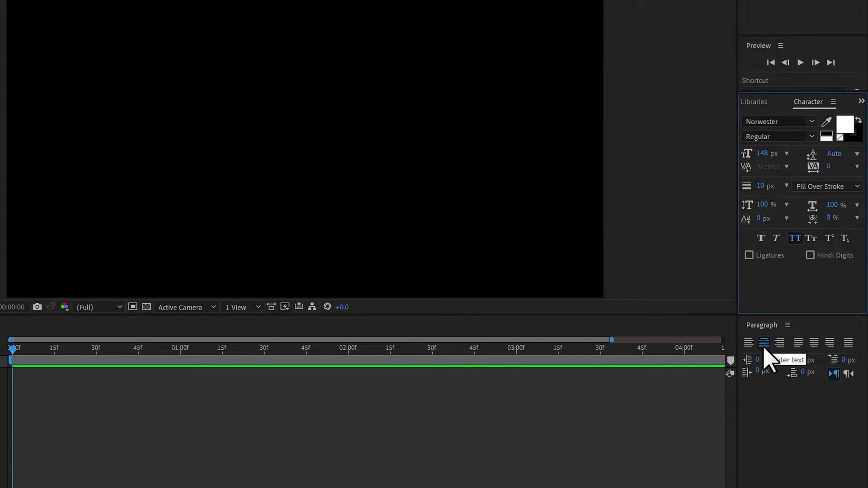
pyautogui.click(240, 135)
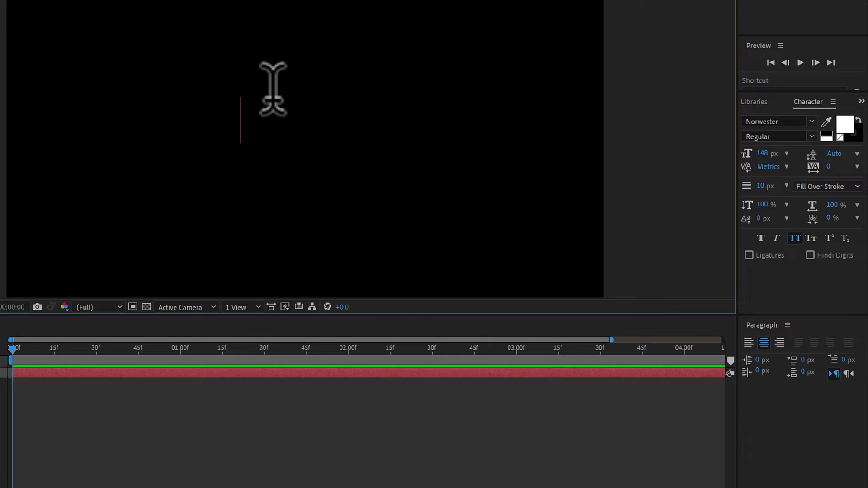
pyautogui.write('GLITCH')
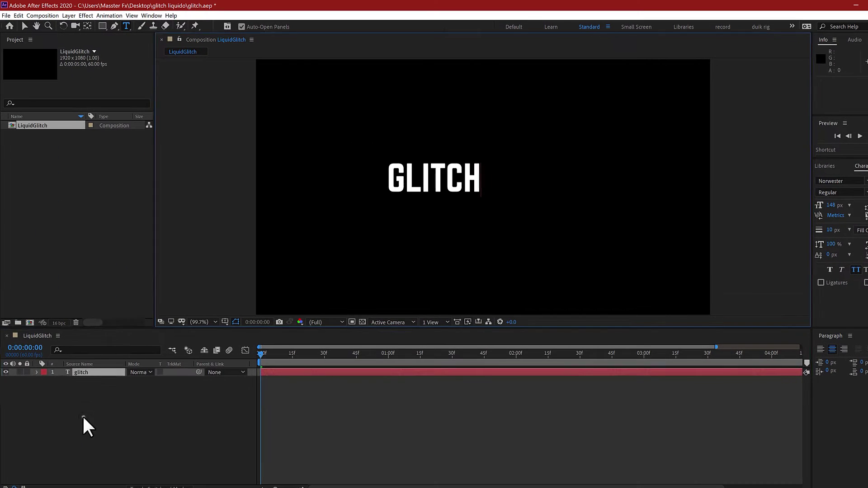
pyautogui.click(84, 416)
pyautogui.click(84, 372)
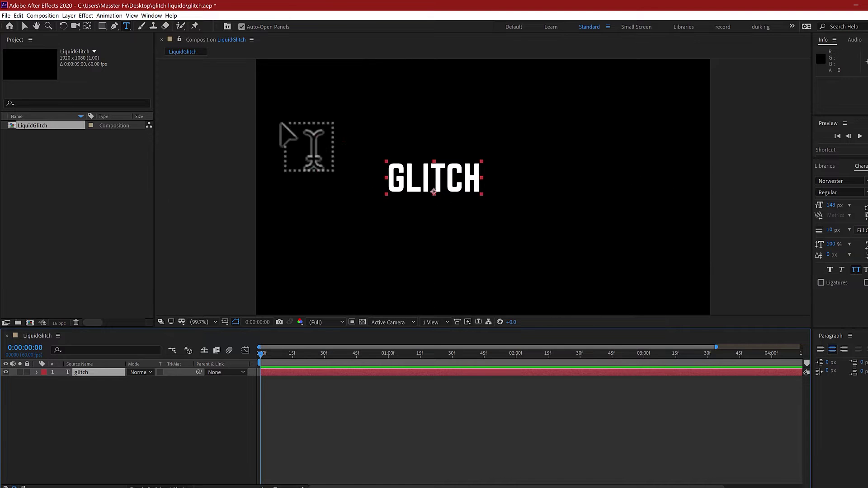
# Show the Align panel and align GLITCH to the composition's horizontal and vertical centres.
pyautogui.click(153, 17)
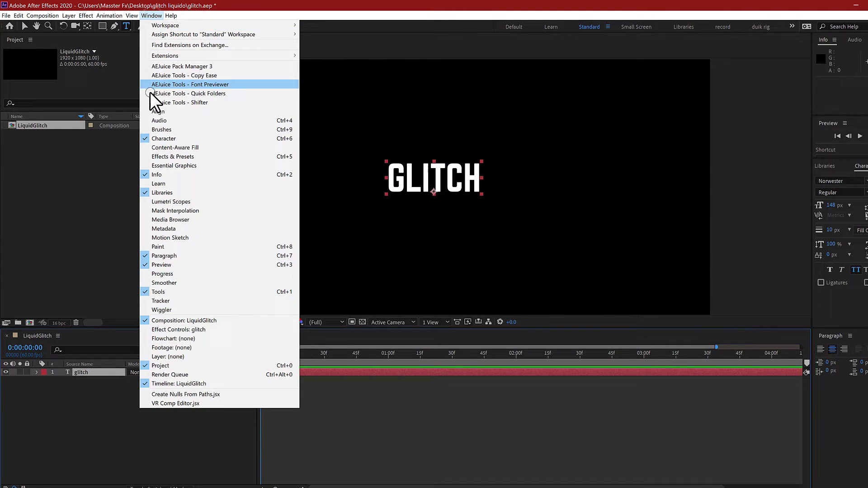
pyautogui.click(160, 112)
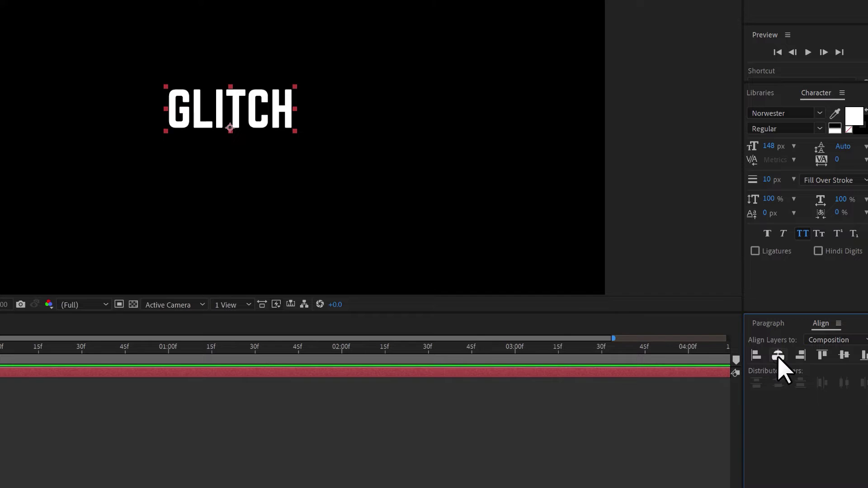
pyautogui.click(778, 357)
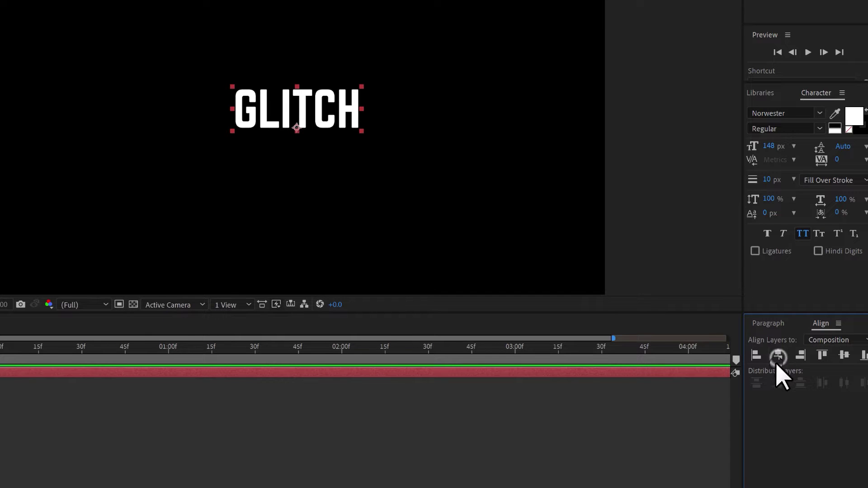
pyautogui.click(844, 355)
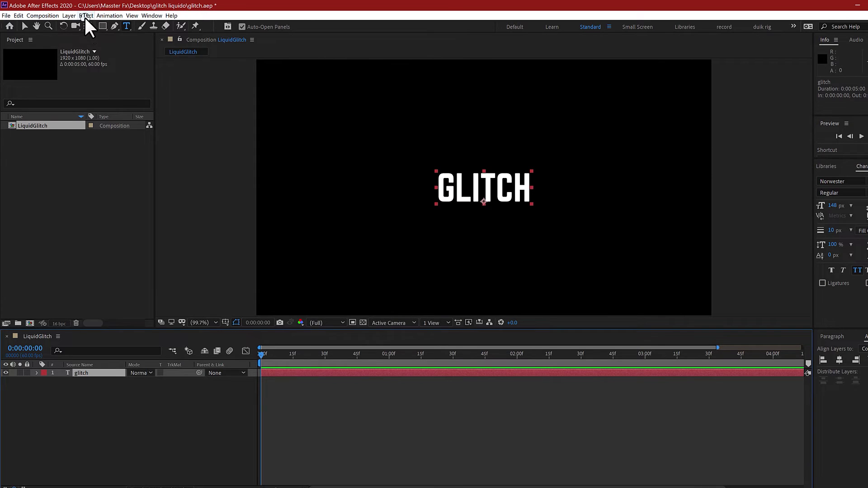
# Apply Shift Channels to GLITCH with Take Red From and Take Green From set to Full Off.
pyautogui.click(86, 16)
pyautogui.moveTo(162, 100)
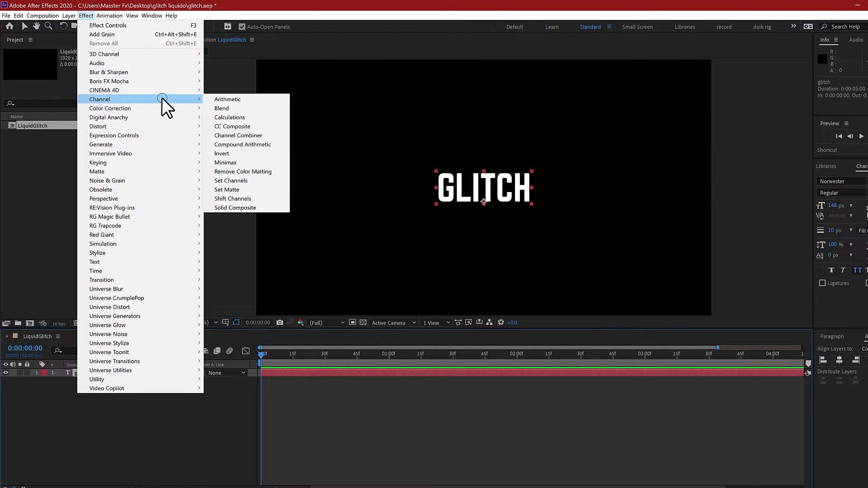
pyautogui.click(233, 199)
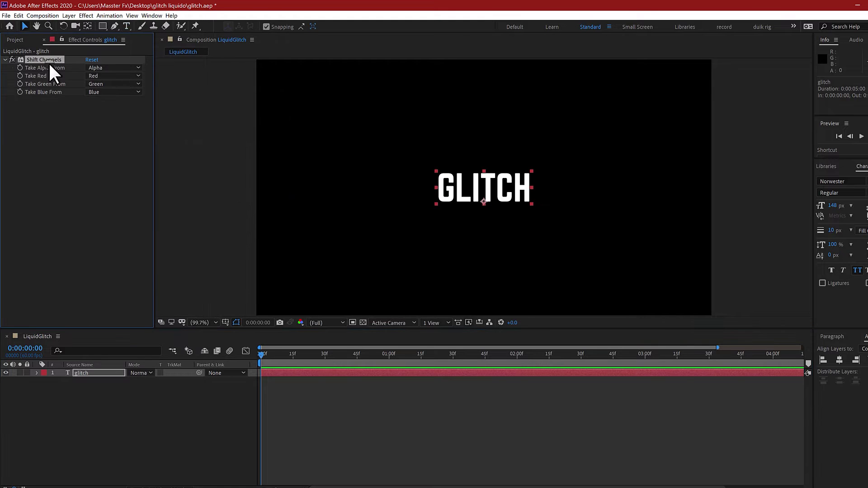
pyautogui.click(101, 76)
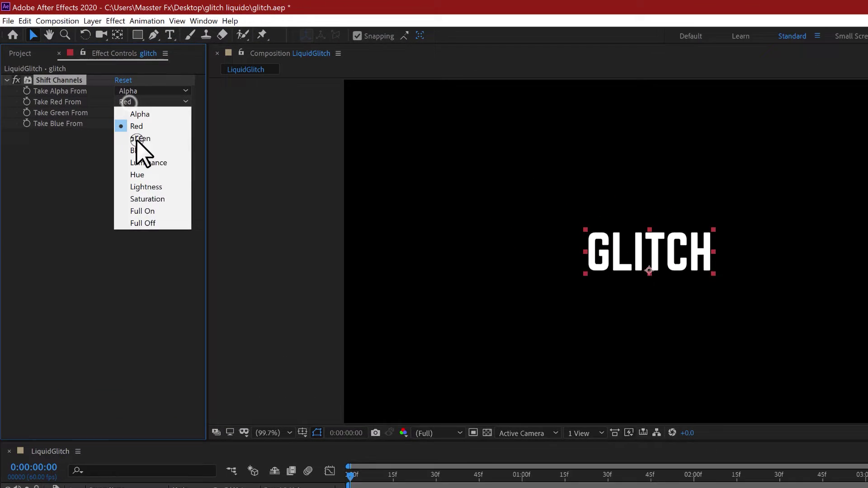
pyautogui.click(112, 173)
pyautogui.click(111, 84)
pyautogui.click(112, 179)
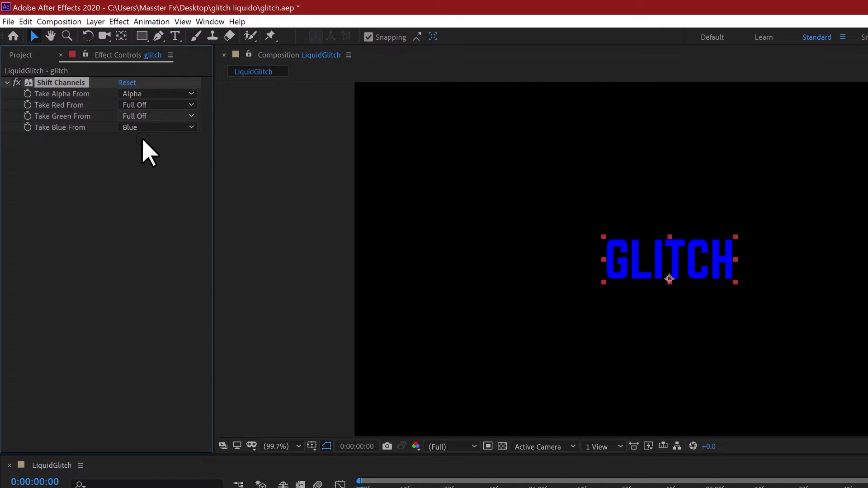
pyautogui.click(101, 467)
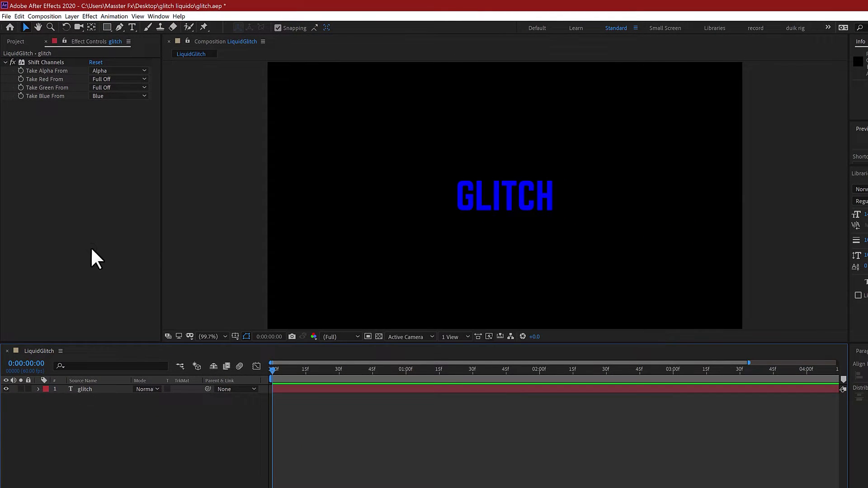
# Add a new adjustment layer above the GLITCH text.
pyautogui.click(72, 17)
pyautogui.moveTo(85, 26)
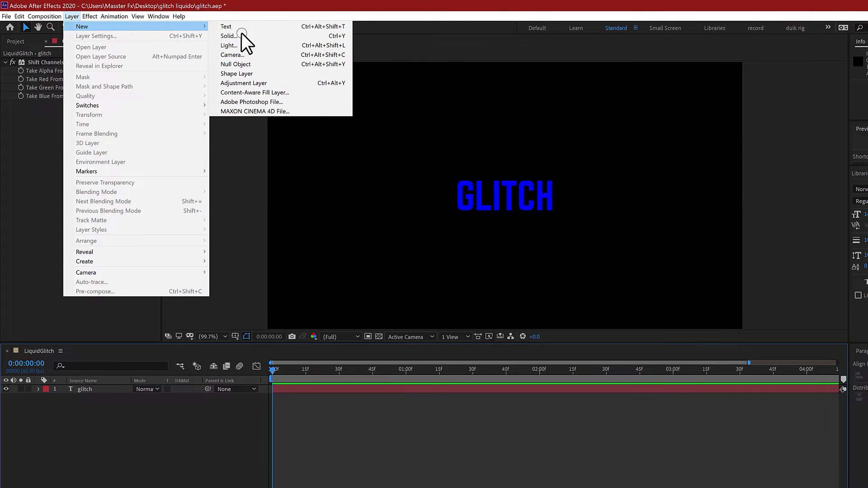
pyautogui.click(256, 84)
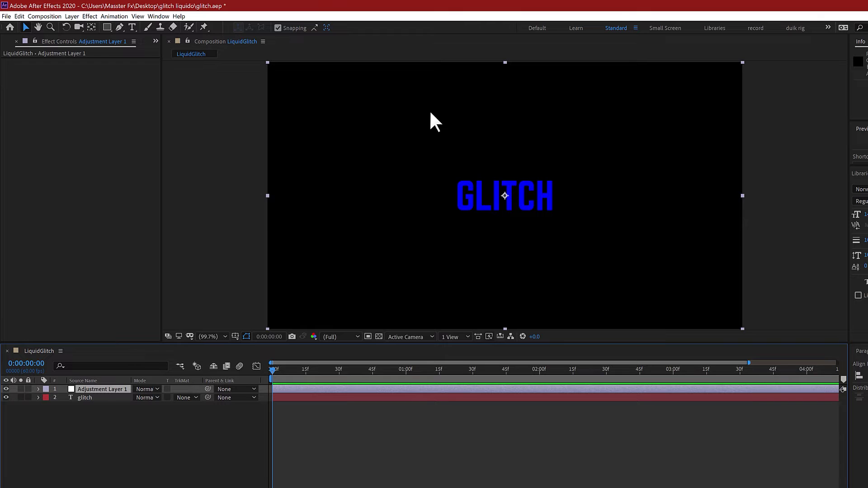
# Apply CC Scale Wipe to Adjustment Layer 1 and try Stretch values, leaving it at 0.
pyautogui.click(90, 16)
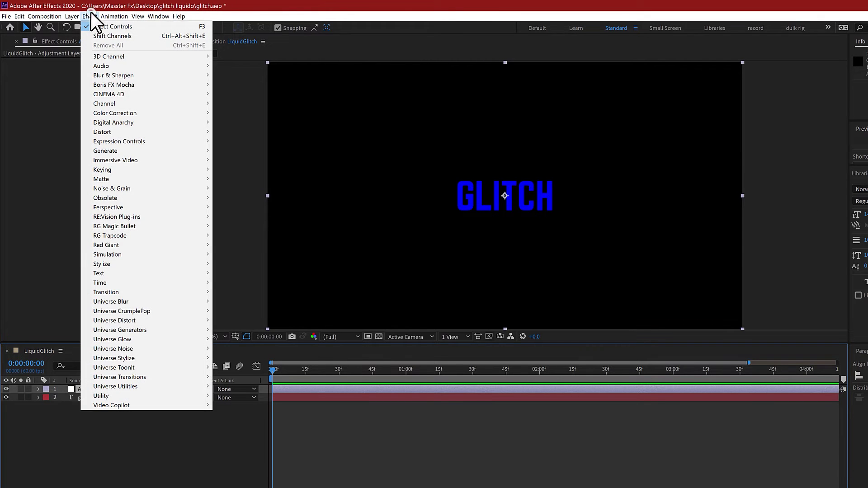
pyautogui.moveTo(99, 293)
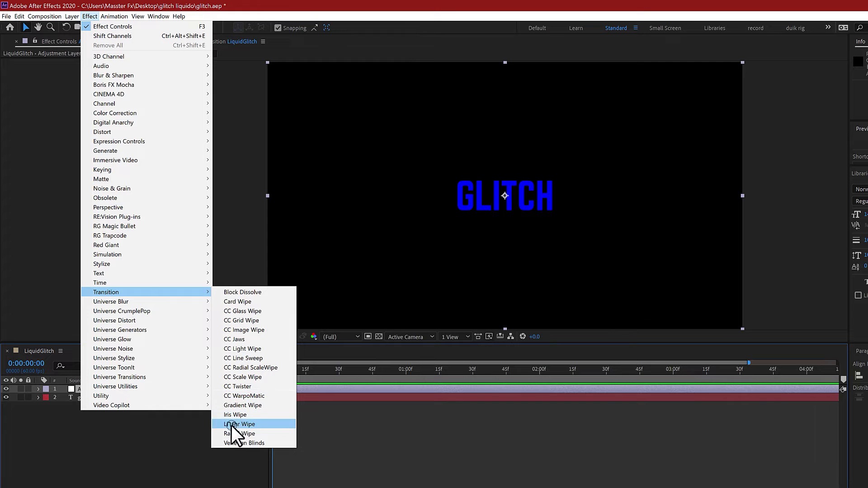
pyautogui.click(245, 377)
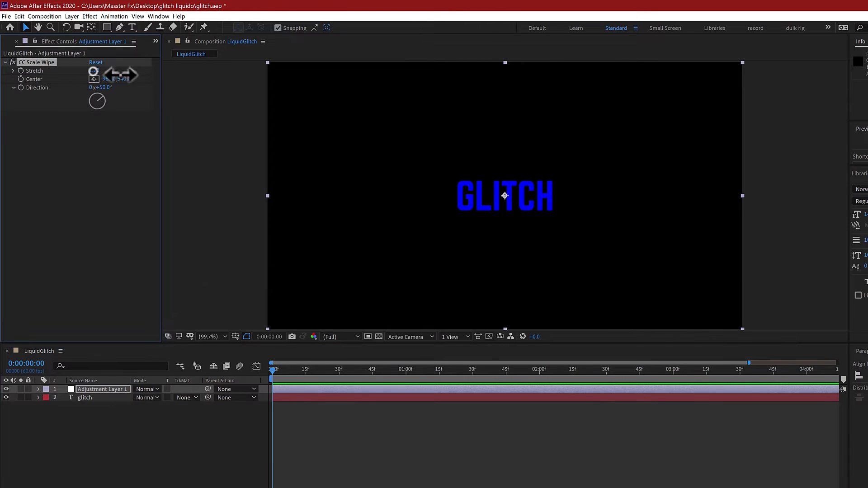
pyautogui.moveTo(120, 74); pyautogui.dragTo(219, 107)
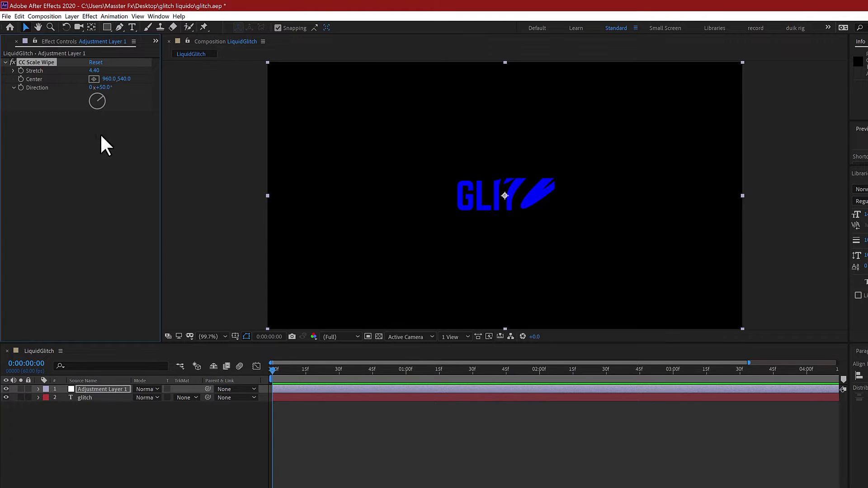
pyautogui.click(94, 71)
# Pre-compose the GLITCH text layer into a pre-comp named Texto.
pyautogui.click(82, 398)
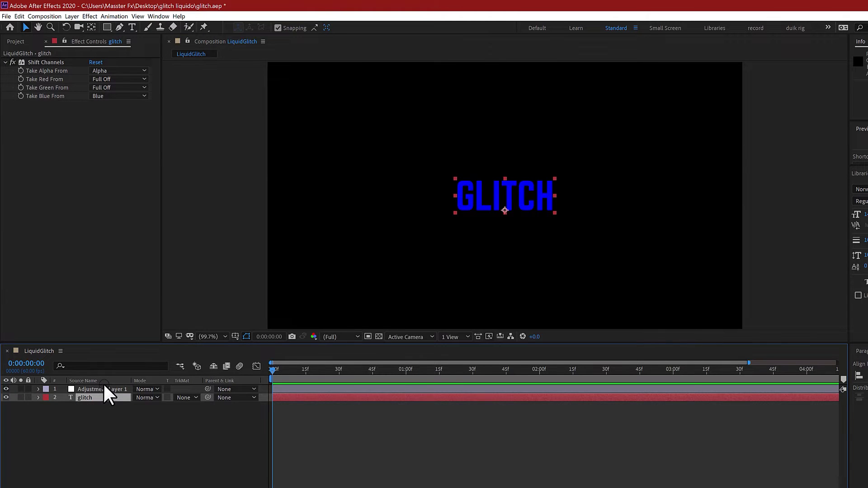
pyautogui.hotkey('ctrl', 'shift', 'c')
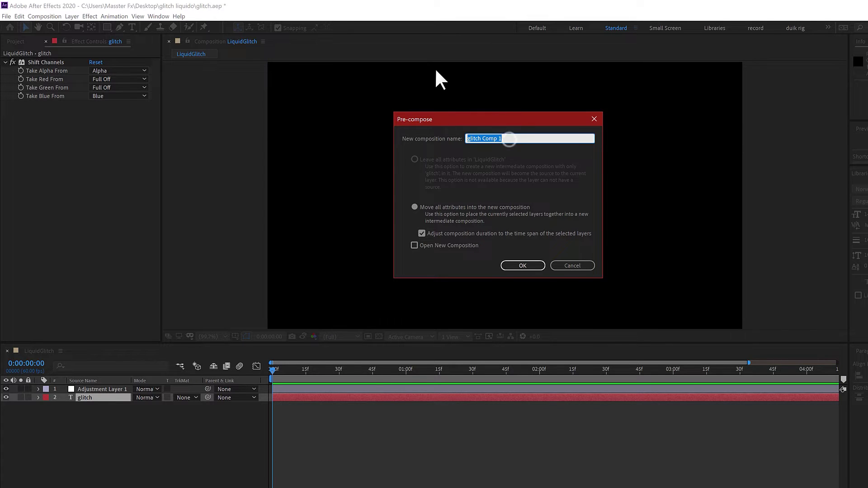
pyautogui.write('Texto')
pyautogui.press('Return')
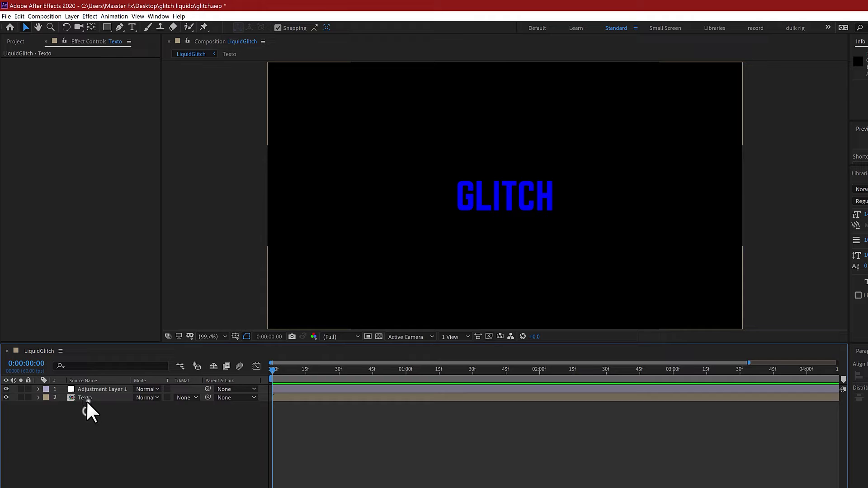
# Inside the Texto pre-comp, delete Shift Channels from the GLITCH layer.
pyautogui.doubleClick(86, 398)
pyautogui.click(90, 389)
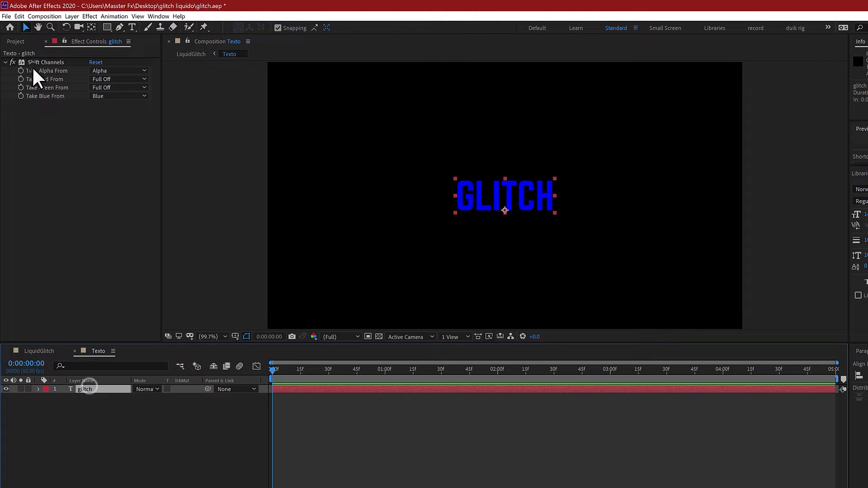
pyautogui.click(51, 62)
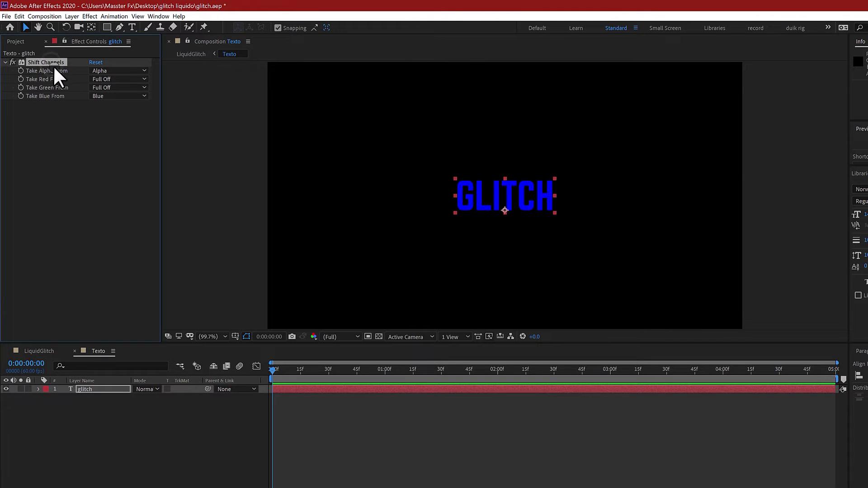
pyautogui.press('Delete')
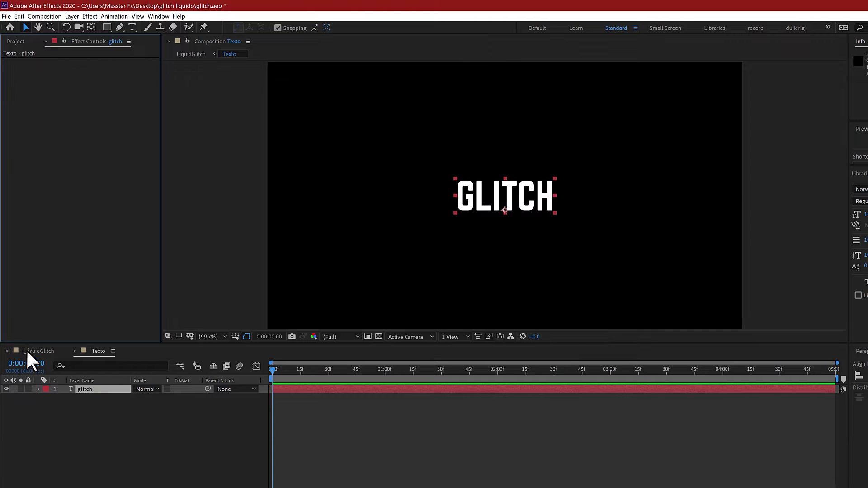
# Back in LiquidGlitch, select the Texto layer and restore Shift Channels with Ctrl+Z.
pyautogui.click(36, 351)
pyautogui.click(92, 398)
pyautogui.click(97, 430)
pyautogui.click(99, 399)
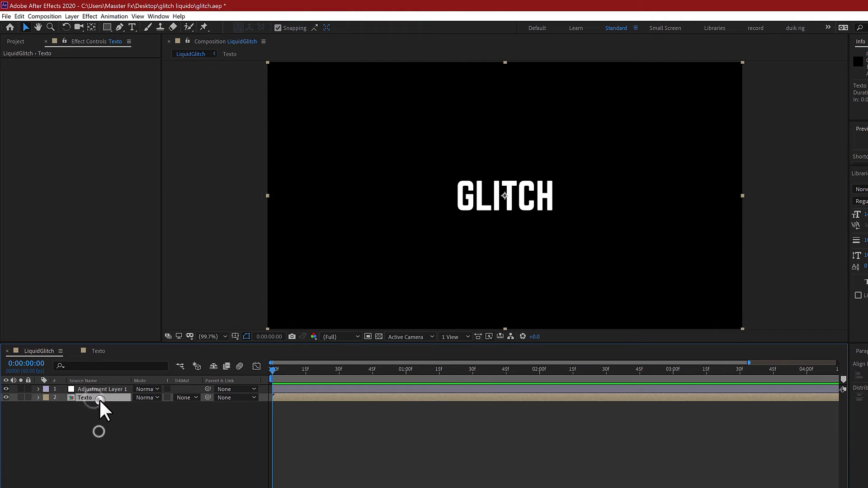
pyautogui.hotkey('ctrl', 'z')
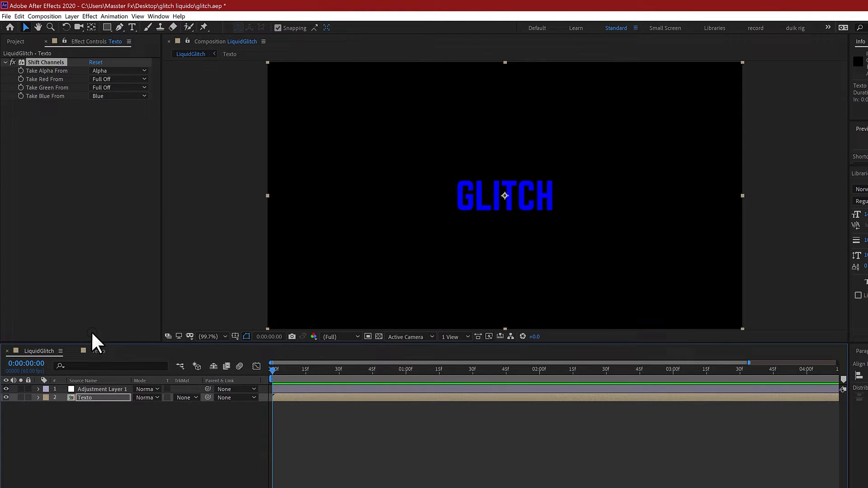
# Set the adjustment layer's CC Scale Wipe Stretch to 9 and Direction to 180°.
pyautogui.click(111, 391)
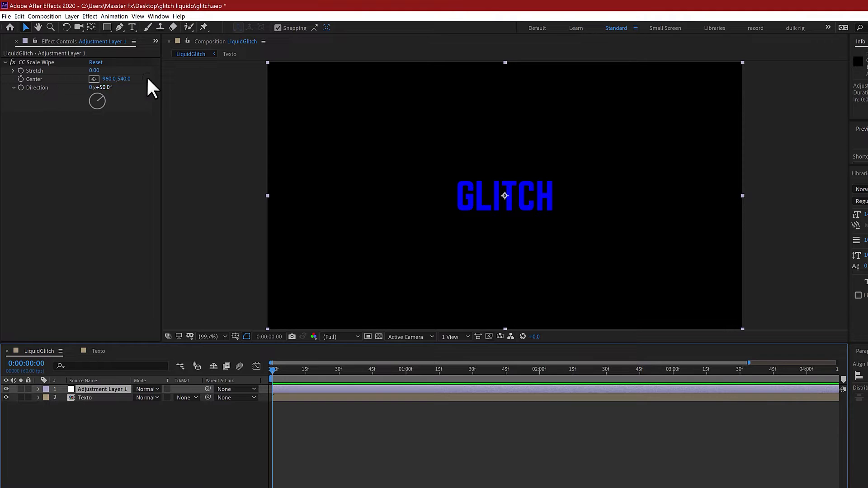
pyautogui.moveTo(94, 70); pyautogui.dragTo(109, 72)
pyautogui.click(103, 71)
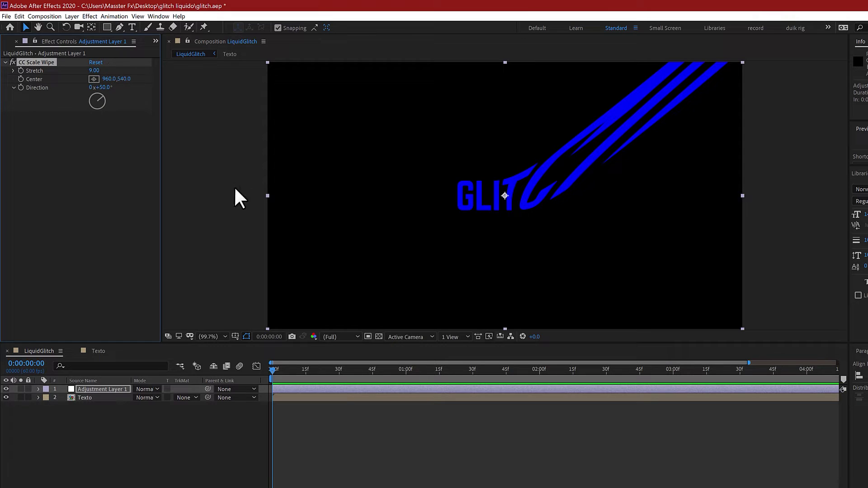
pyautogui.moveTo(112, 87)
pyautogui.mouseDown()
pyautogui.moveTo(206, 118)
pyautogui.moveTo(194, 118)
pyautogui.mouseUp()
pyautogui.click(109, 88)
pyautogui.write('180')
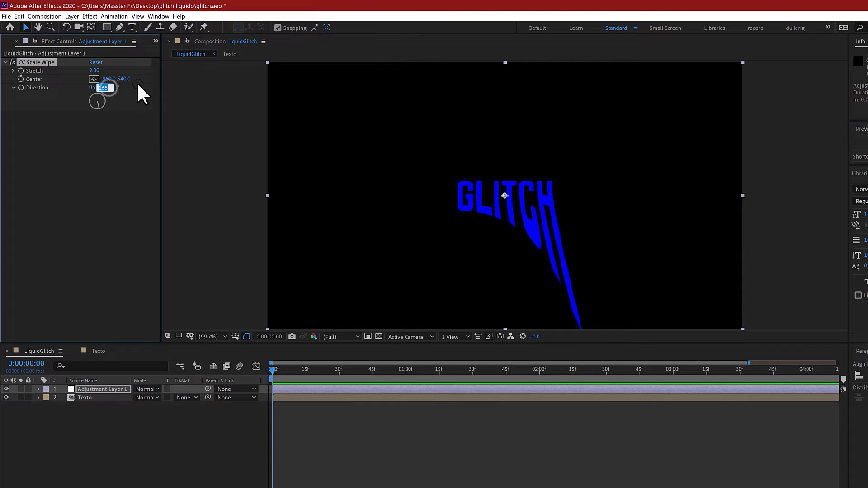
pyautogui.press('Return')
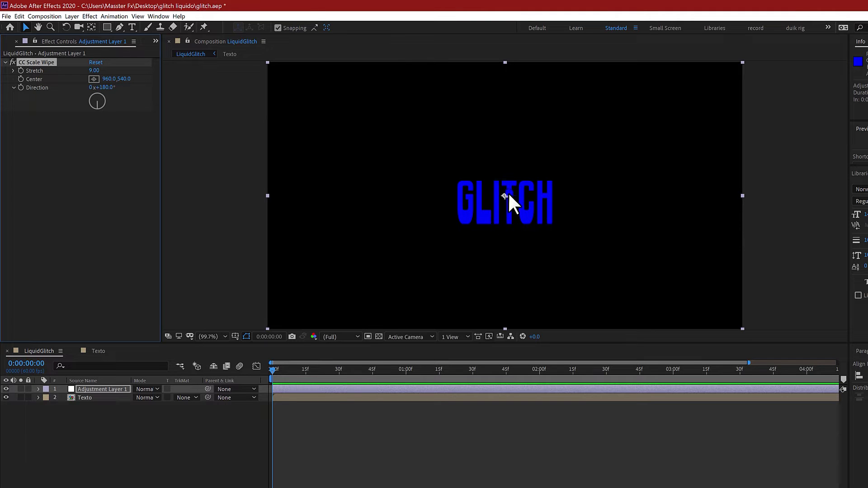
# Keyframe the wipe Center from 960,704 at 0 s to 960,551 at 4 s.
pyautogui.moveTo(124, 79); pyautogui.dragTo(209, 86)
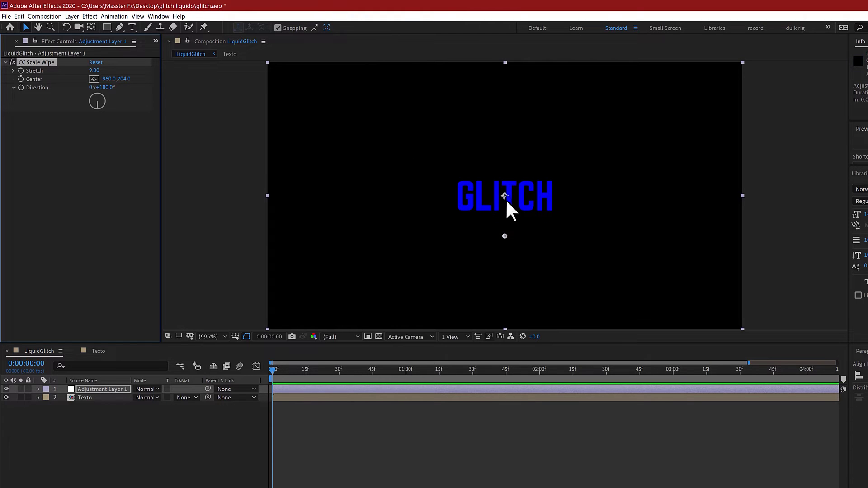
pyautogui.click(21, 78)
pyautogui.click(807, 370)
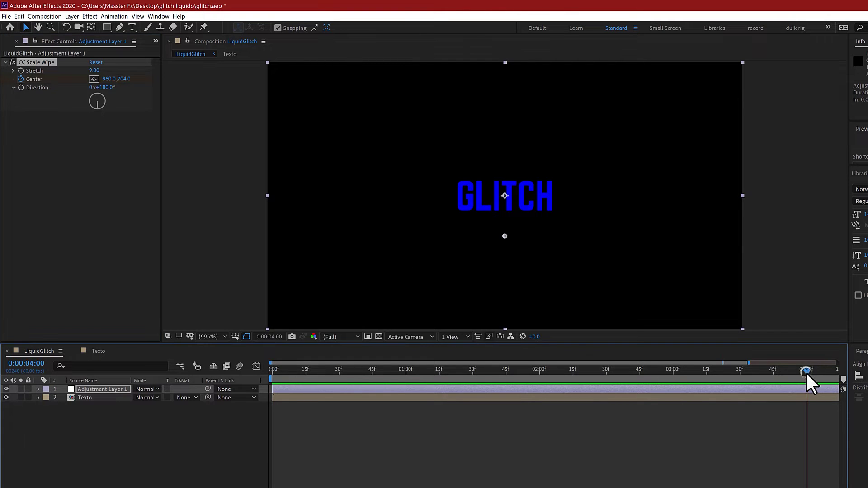
pyautogui.moveTo(123, 79); pyautogui.dragTo(63, 99)
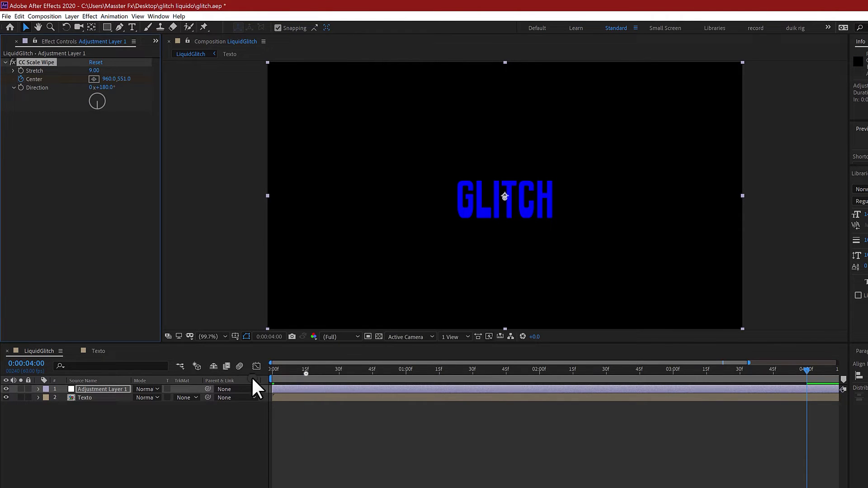
pyautogui.moveTo(302, 372); pyautogui.dragTo(500, 363)
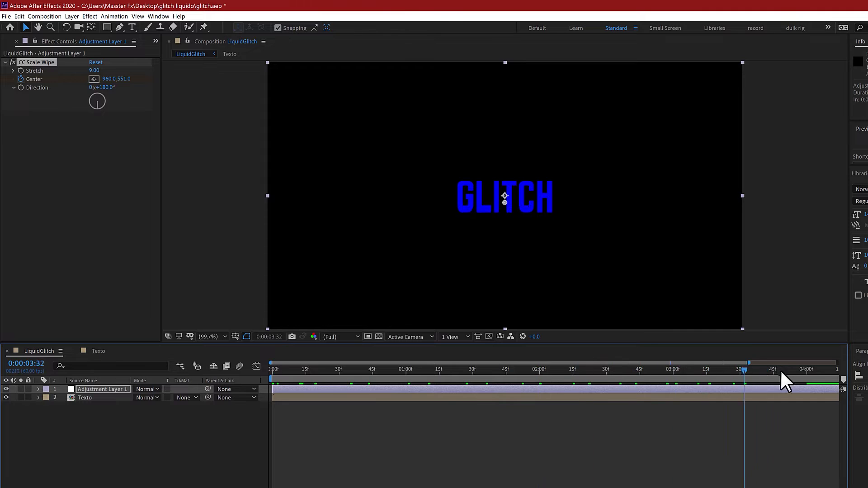
pyautogui.doubleClick(91, 398)
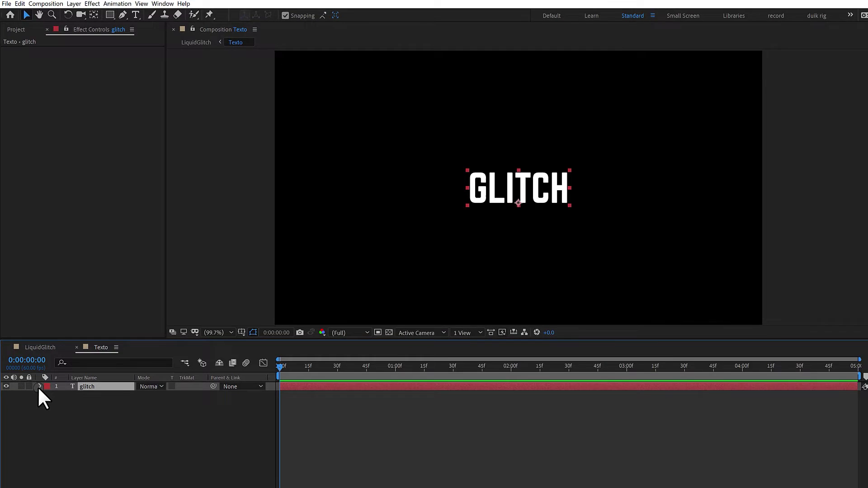
# Add a Tracking animator to GLITCH, keyframing Tracking Amount from 0 to 38 by 4:59.
pyautogui.click(38, 389)
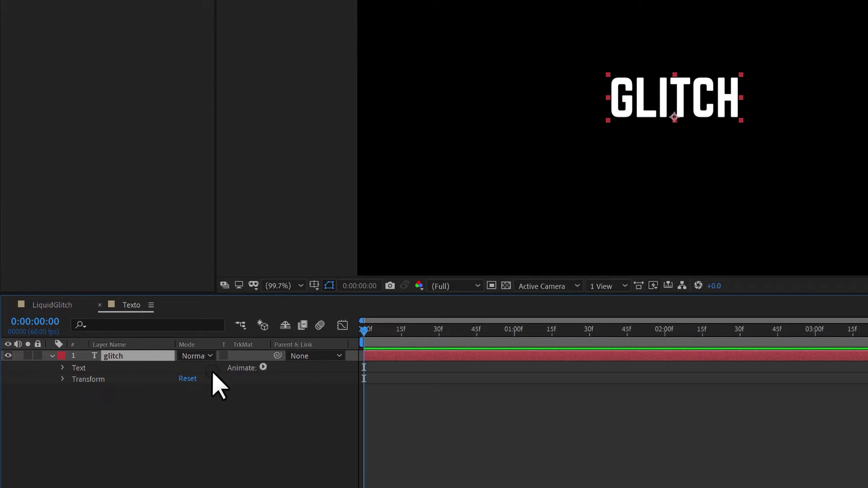
pyautogui.click(263, 367)
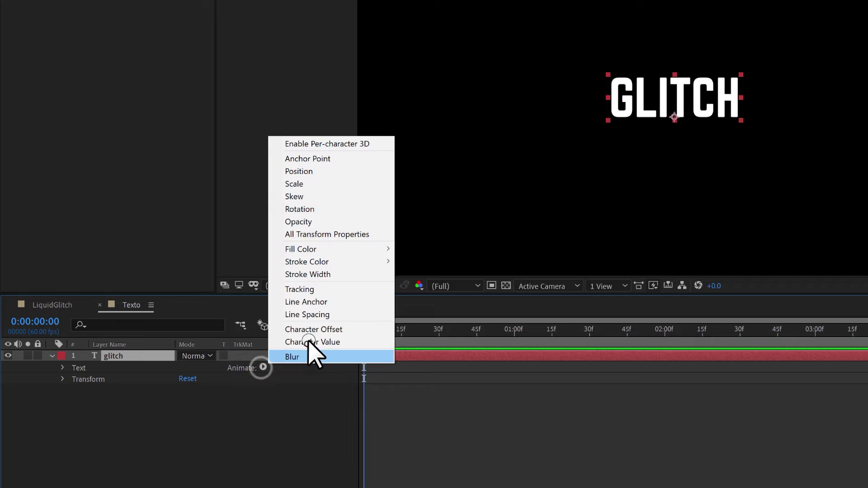
pyautogui.click(301, 290)
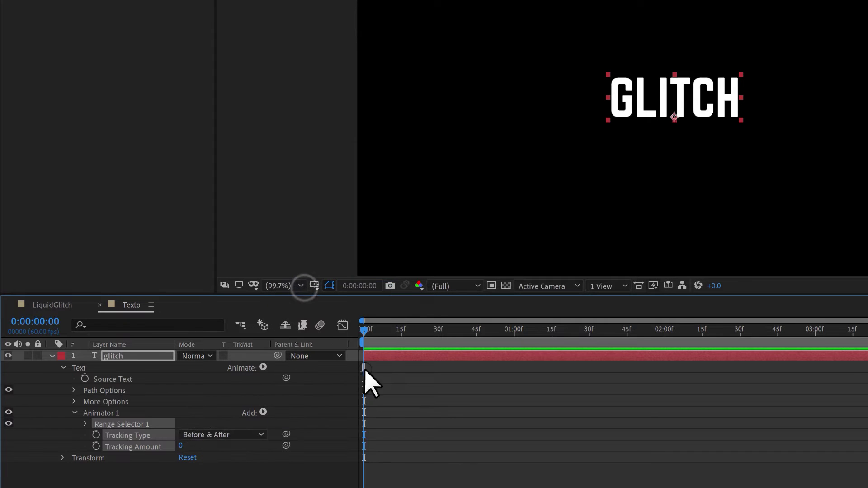
pyautogui.click(116, 480)
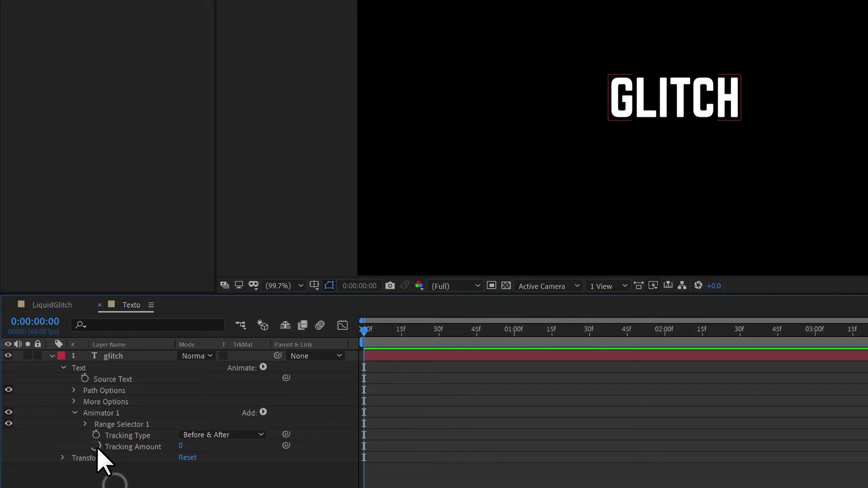
pyautogui.click(96, 447)
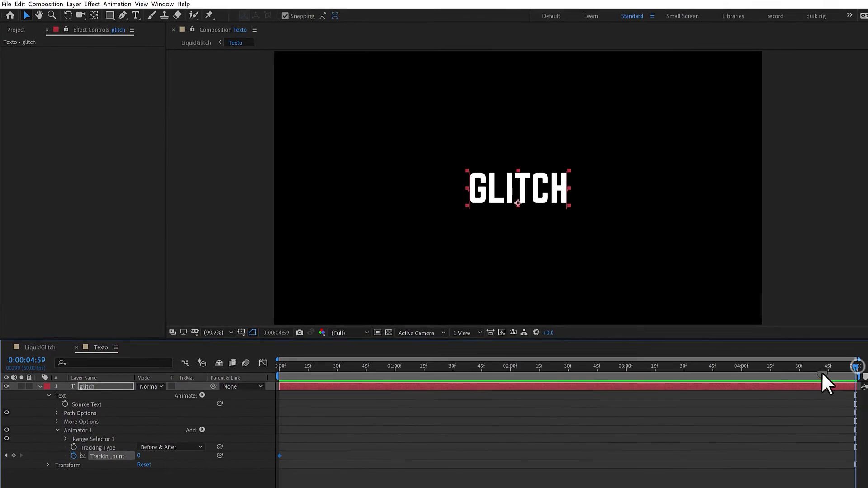
pyautogui.moveTo(145, 457); pyautogui.dragTo(161, 456)
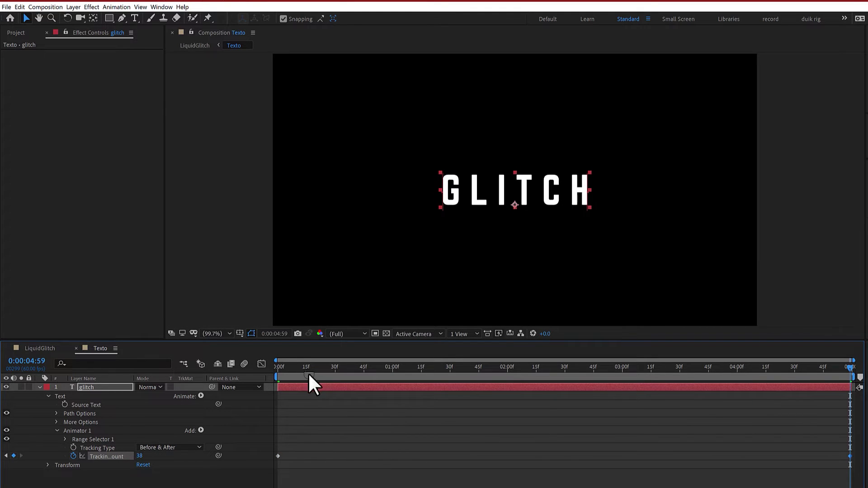
pyautogui.moveTo(301, 367); pyautogui.dragTo(602, 391)
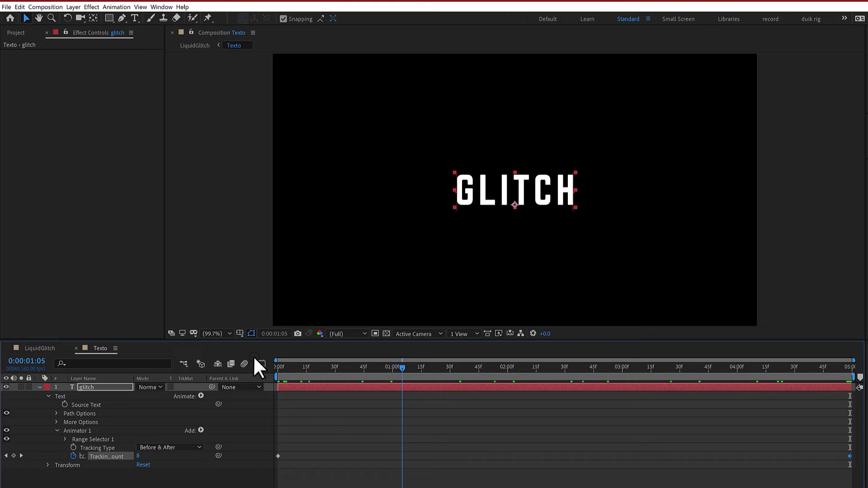
pyautogui.click(42, 349)
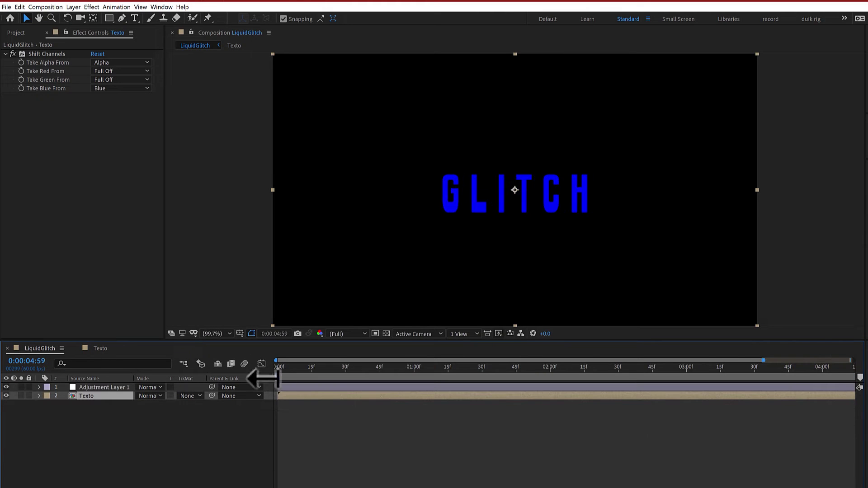
pyautogui.moveTo(278, 369)
pyautogui.mouseDown()
pyautogui.moveTo(859, 369)
pyautogui.moveTo(276, 369)
pyautogui.mouseUp()
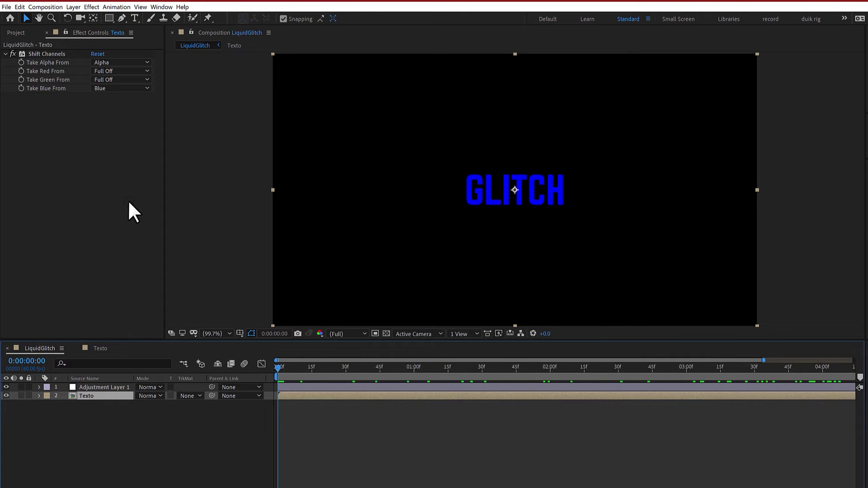
pyautogui.click(104, 387)
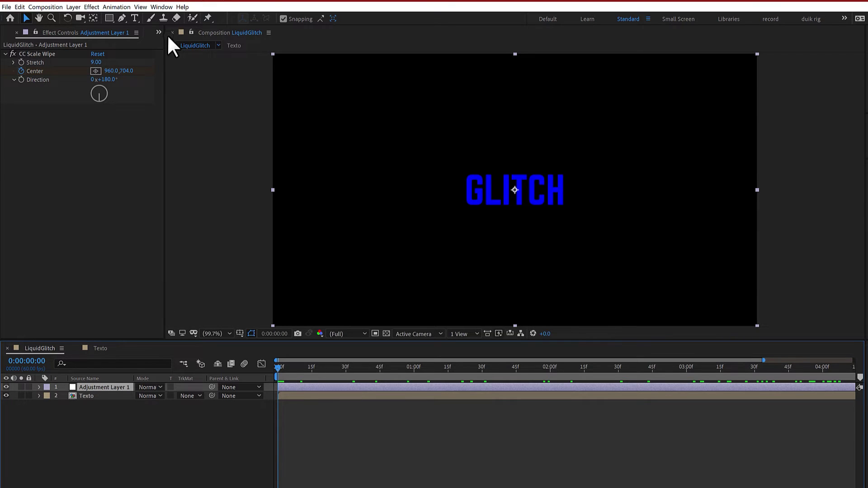
# Apply Wave Warp to the adjustment layer: Height -80, Width 250, Direction 45°, Pinning Center.
pyautogui.click(92, 7)
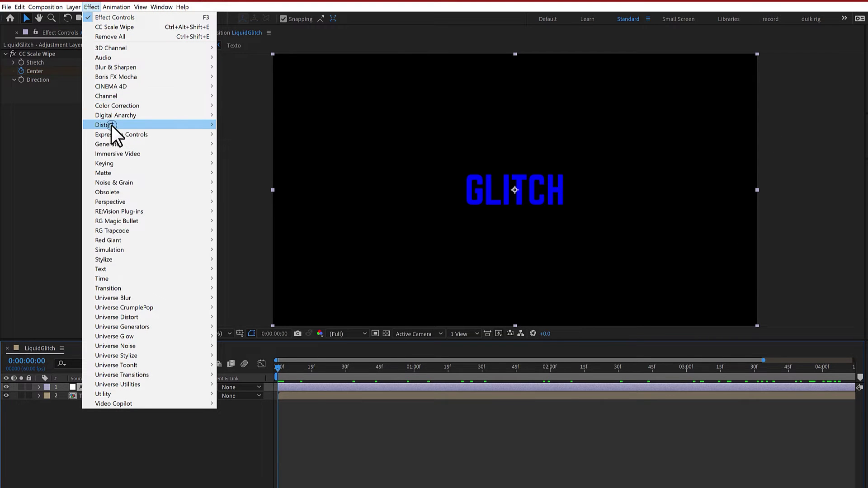
pyautogui.moveTo(109, 125)
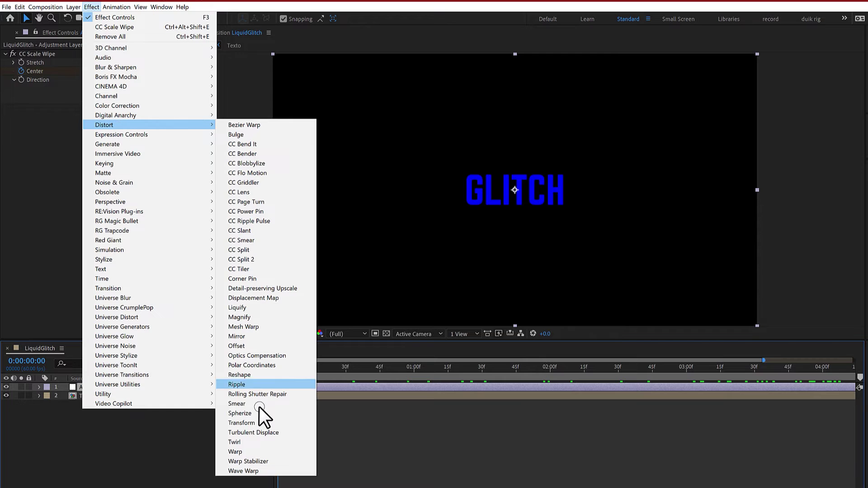
pyautogui.click(250, 470)
pyautogui.moveTo(311, 367); pyautogui.dragTo(254, 357)
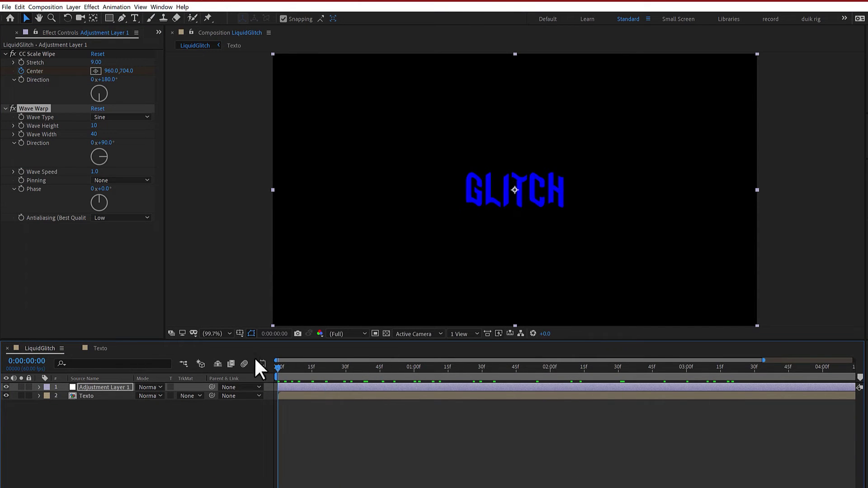
pyautogui.click(94, 126)
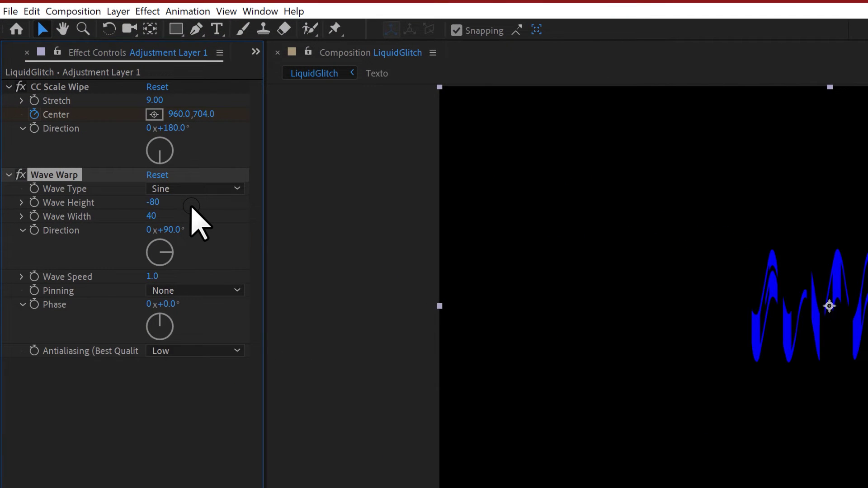
pyautogui.click(153, 216)
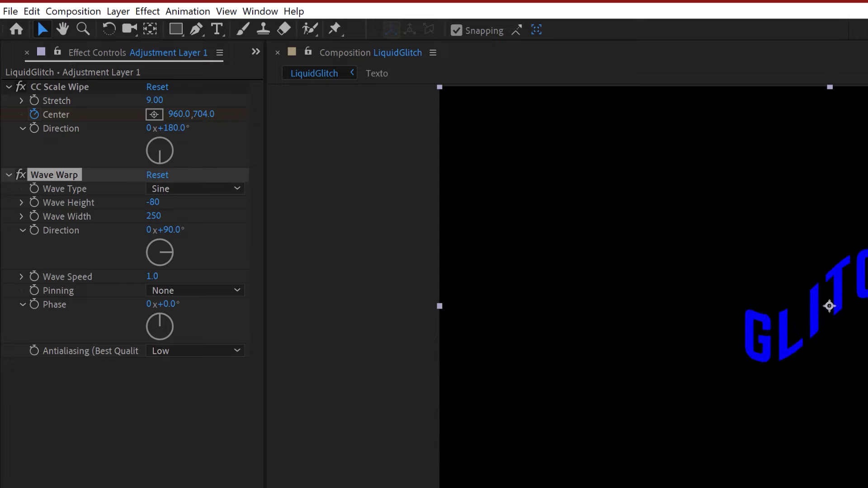
pyautogui.click(179, 230)
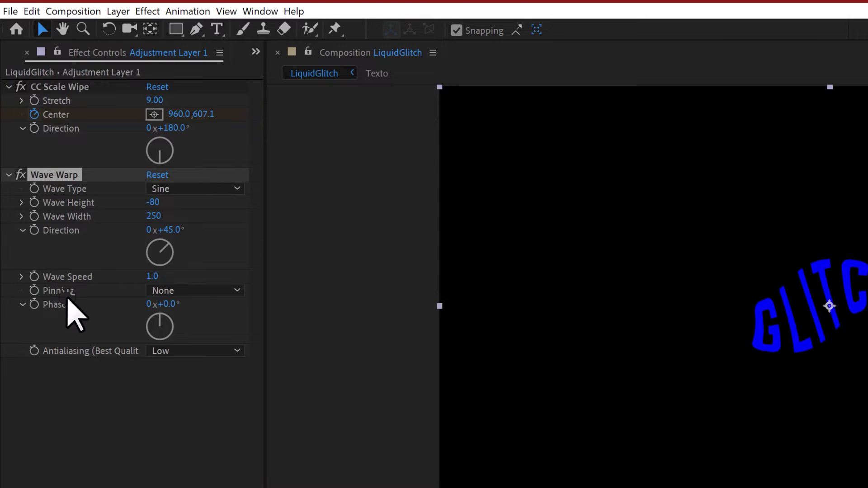
pyautogui.click(183, 292)
pyautogui.click(186, 338)
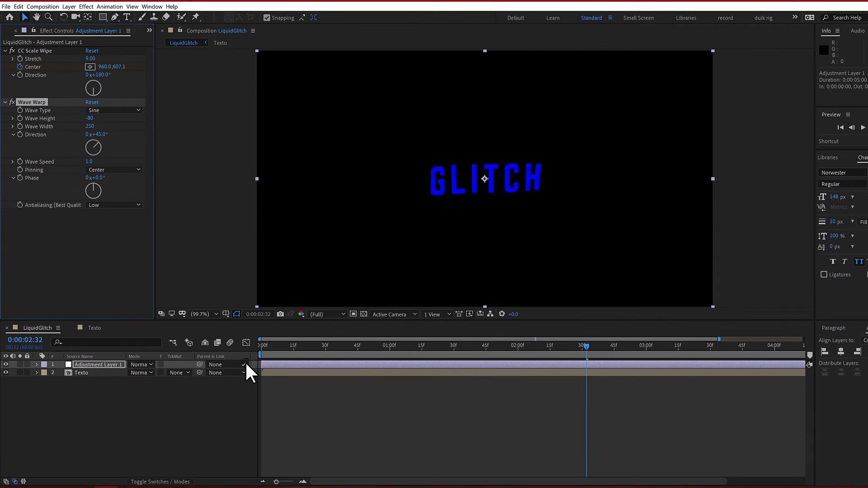
pyautogui.moveTo(258, 350); pyautogui.dragTo(145, 378)
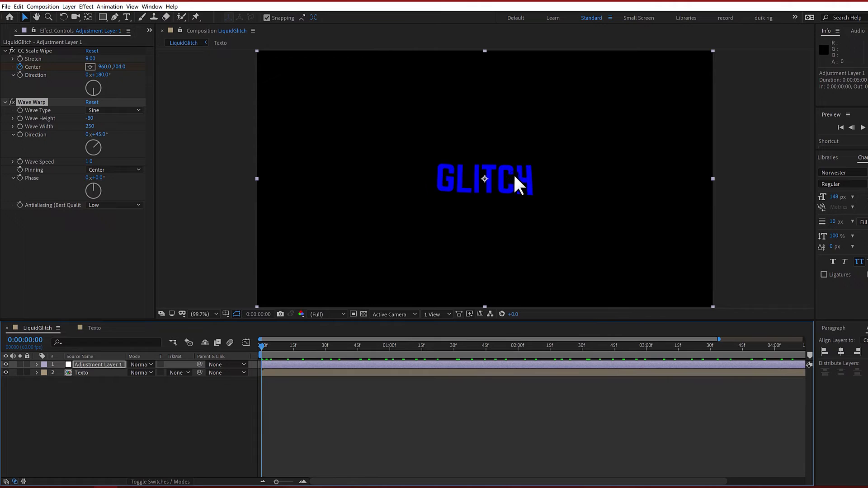
# Duplicate the Texto and adjustment layers, moving the Texto copy above the adjustment copy.
pyautogui.click(89, 374)
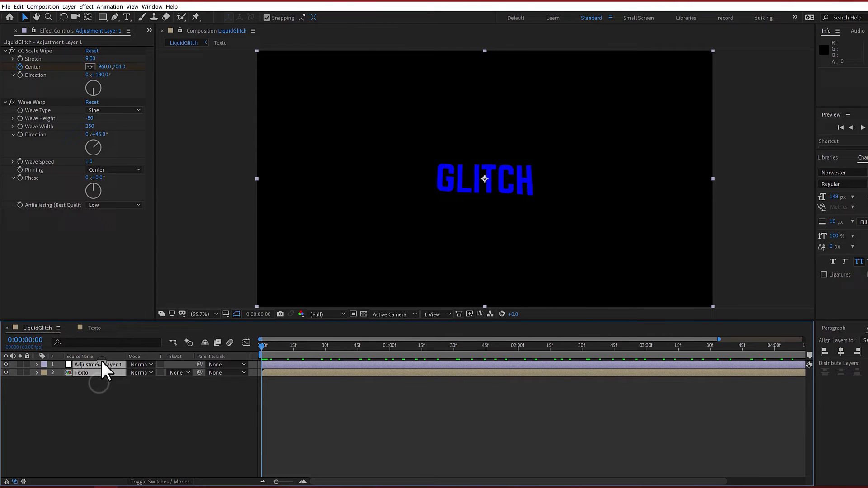
pyautogui.hotkey('ctrl', 'd')
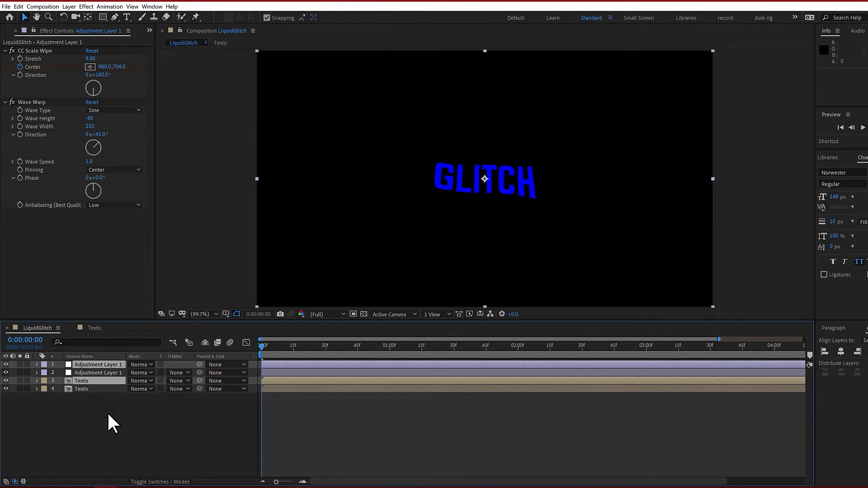
pyautogui.moveTo(81, 379); pyautogui.dragTo(92, 372)
pyautogui.click(96, 410)
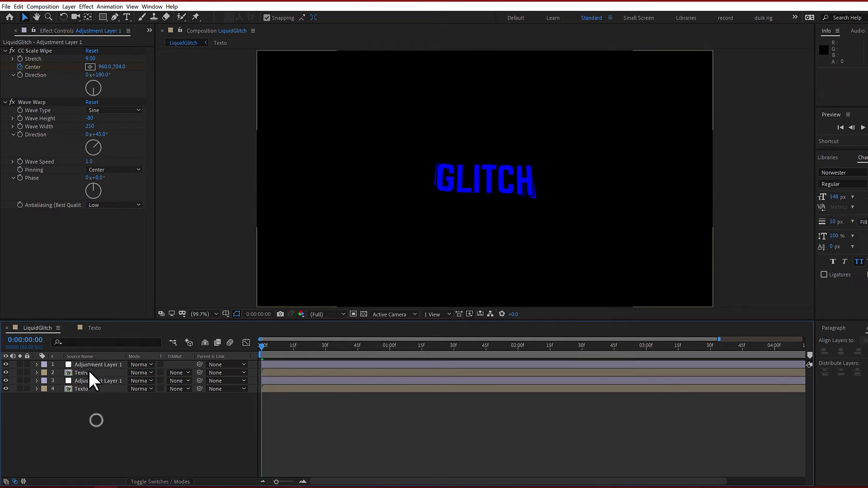
pyautogui.click(88, 371)
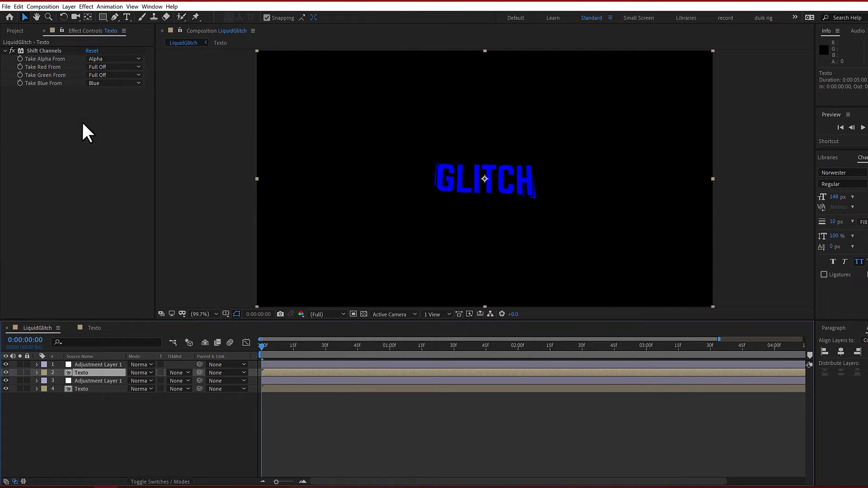
# Set the upper Texto copy's Shift Channels Blue to Full Off, Green to Green, blend mode Screen.
pyautogui.click(94, 83)
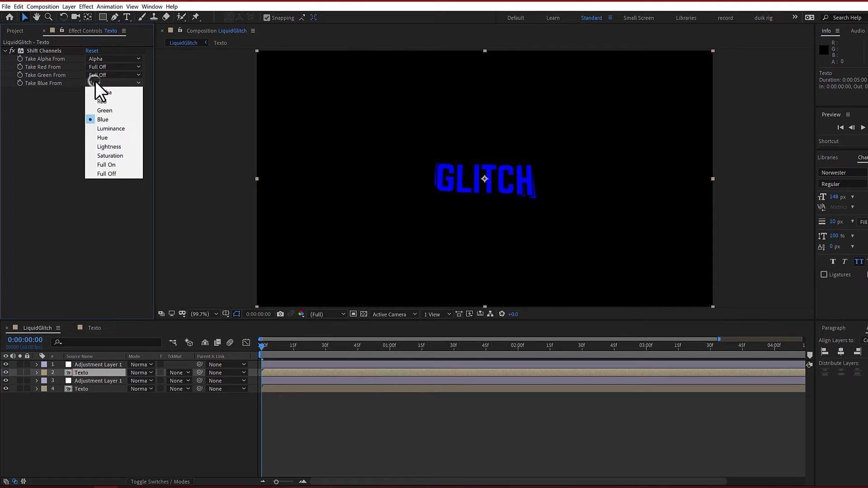
pyautogui.click(106, 175)
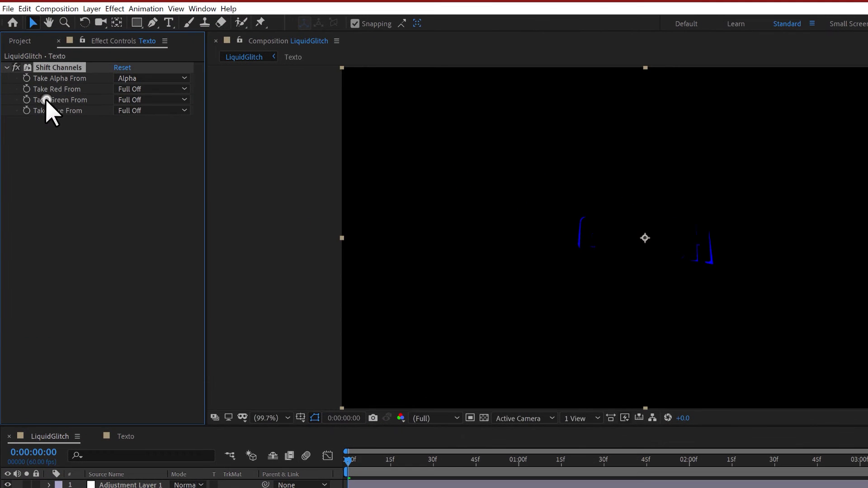
pyautogui.click(130, 100)
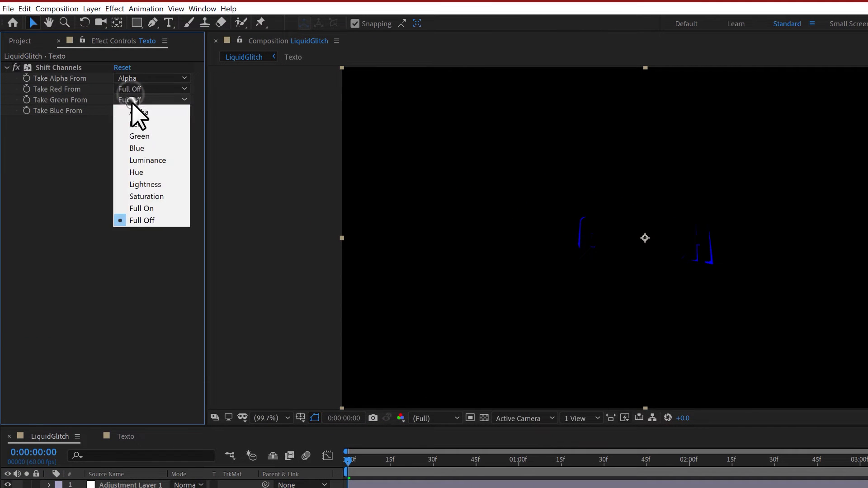
pyautogui.click(144, 137)
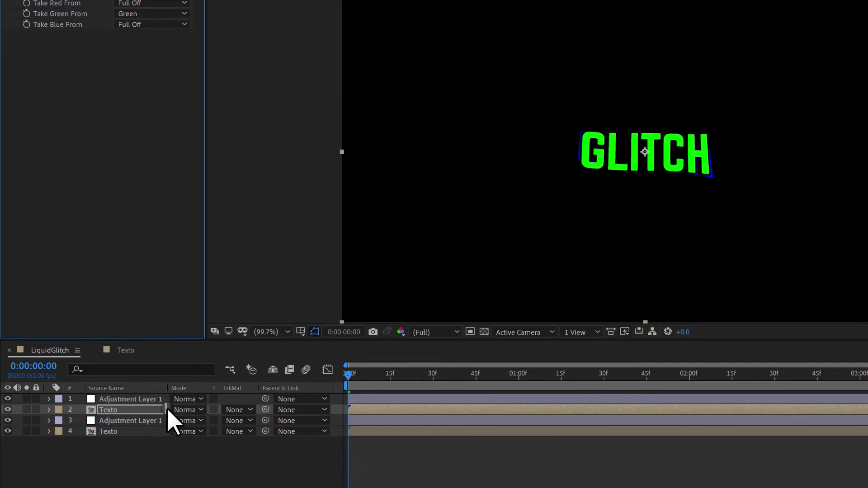
pyautogui.click(185, 410)
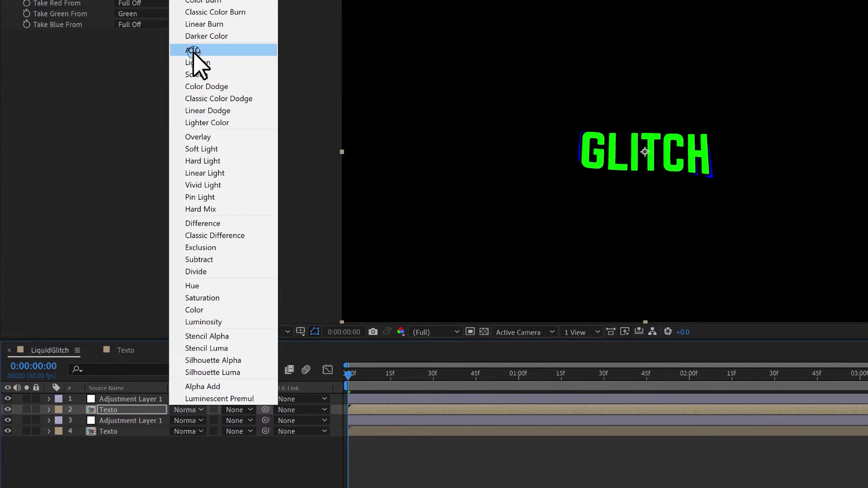
pyautogui.click(199, 75)
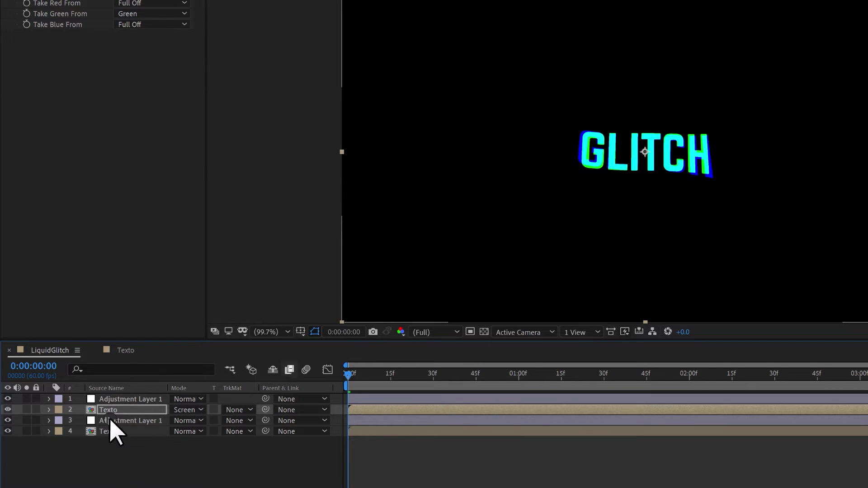
# Delete the CC Scale Wipe effect from the top adjustment layer.
pyautogui.click(114, 432)
pyautogui.click(130, 399)
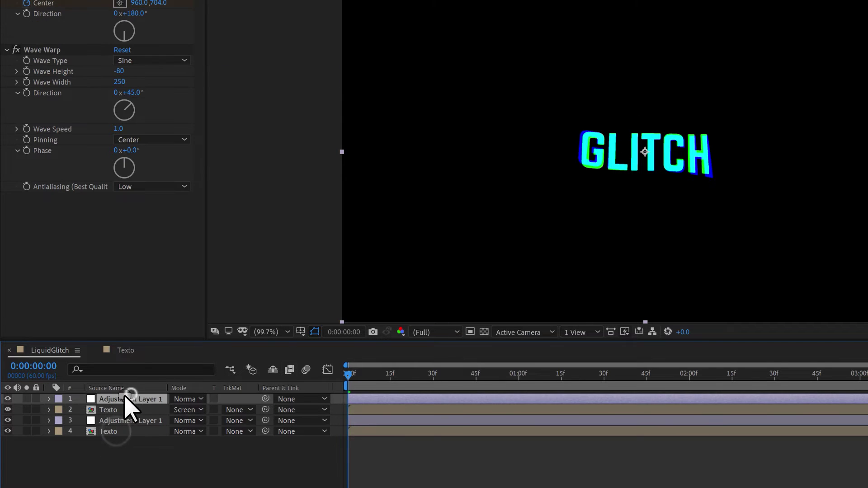
pyautogui.click(49, 3)
pyautogui.press('Delete')
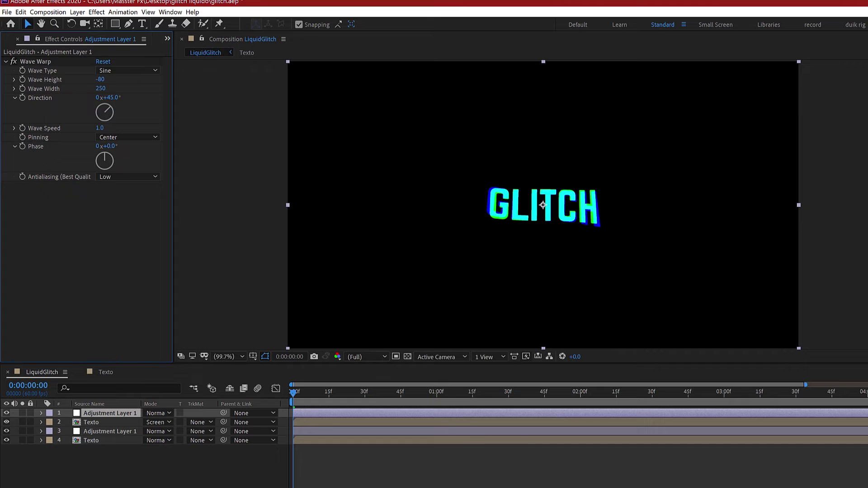
# Add Fast Box Blur to the adjustment layer and settle on a Blur Radius of 3.
pyautogui.click(96, 12)
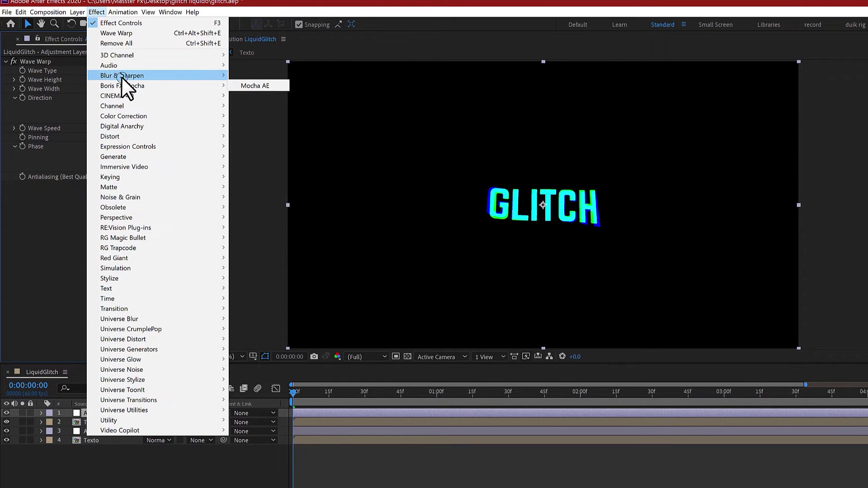
pyautogui.moveTo(124, 76)
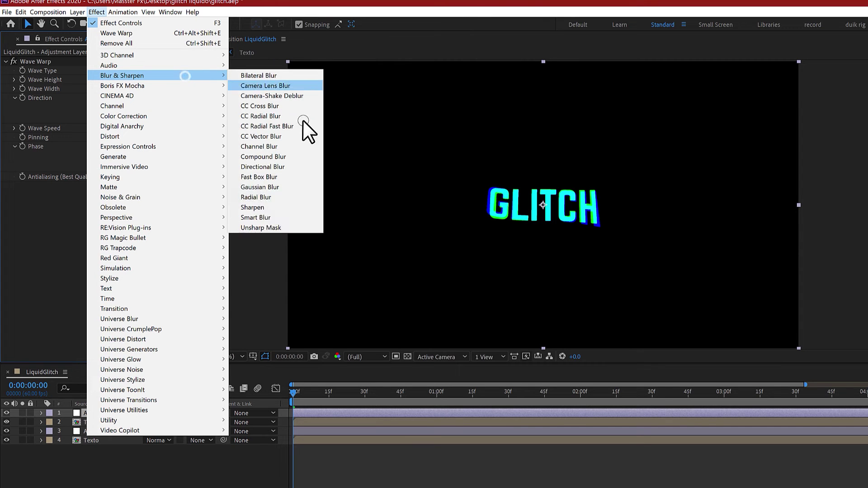
pyautogui.click(267, 177)
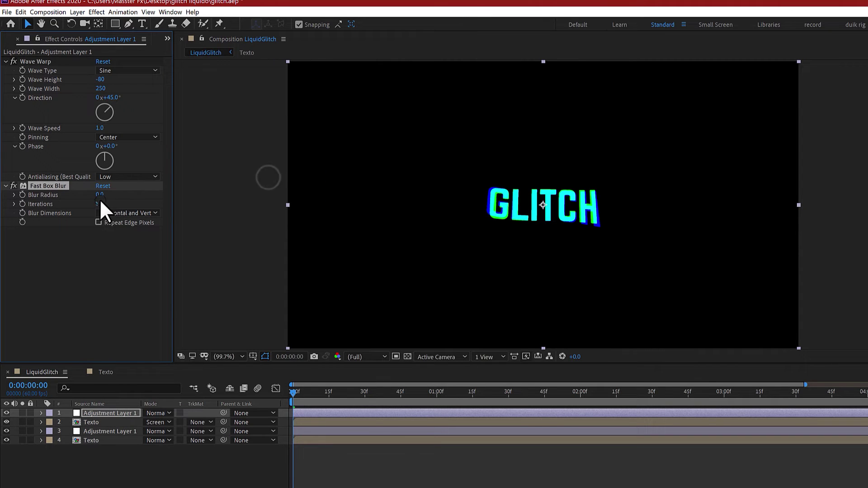
pyautogui.click(100, 195)
pyautogui.write('6')
pyautogui.press('Return')
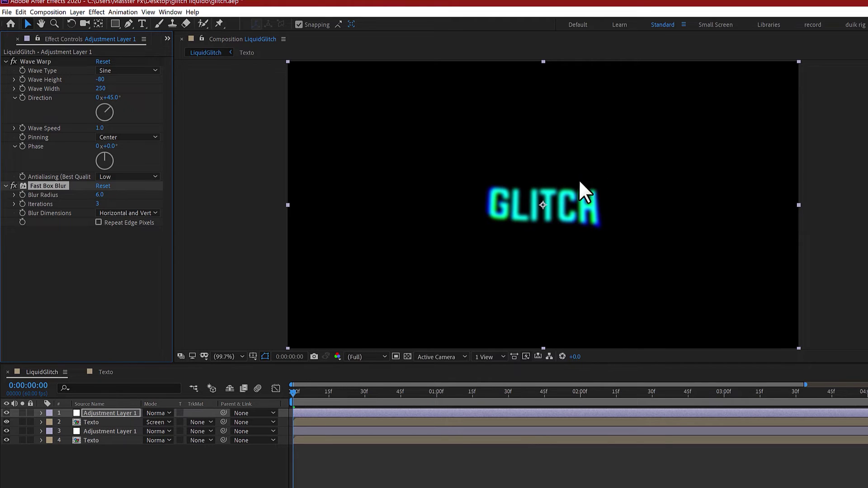
pyautogui.click(101, 195)
pyautogui.write('3')
pyautogui.press('Return')
pyautogui.click(129, 447)
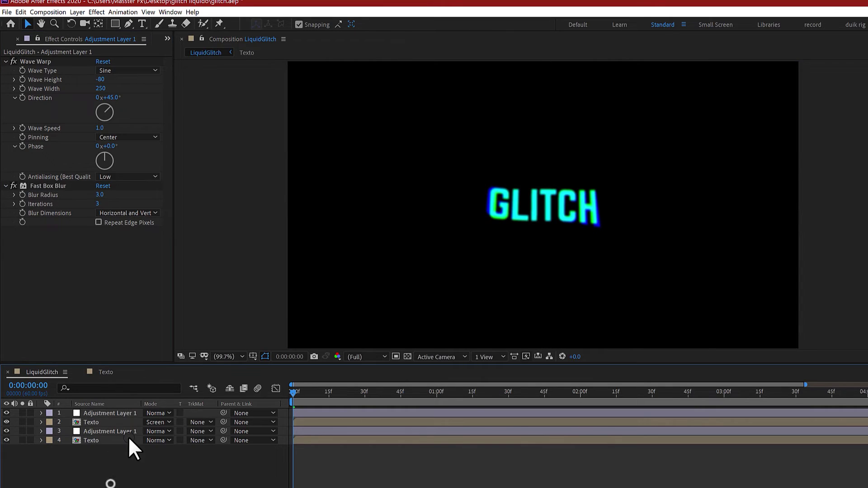
# Duplicate the green Texto layer with its adjustment layer and move the Texto copy above.
pyautogui.click(115, 422)
pyautogui.keyDown('ctrl'); pyautogui.click(120, 412); pyautogui.keyUp('ctrl')
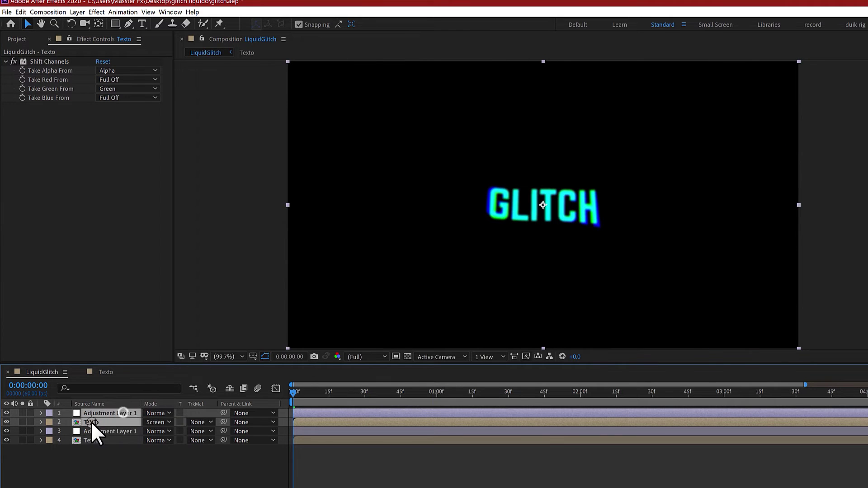
pyautogui.hotkey('ctrl', 'd')
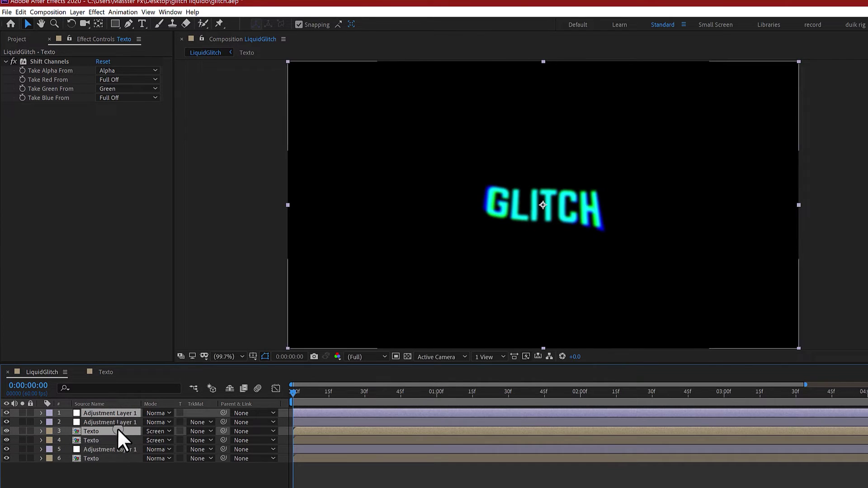
pyautogui.moveTo(107, 432); pyautogui.dragTo(110, 422)
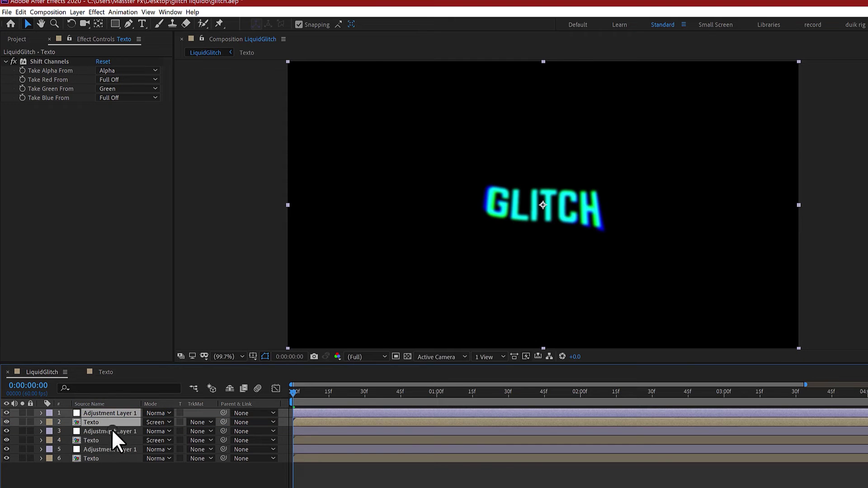
pyautogui.click(119, 421)
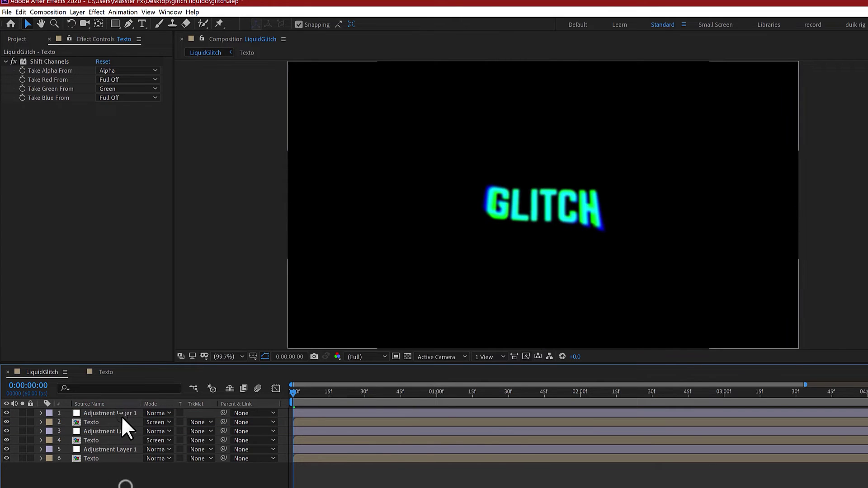
# Set the copy's Shift Channels to take Green from Full Off and Red from Red.
pyautogui.click(93, 423)
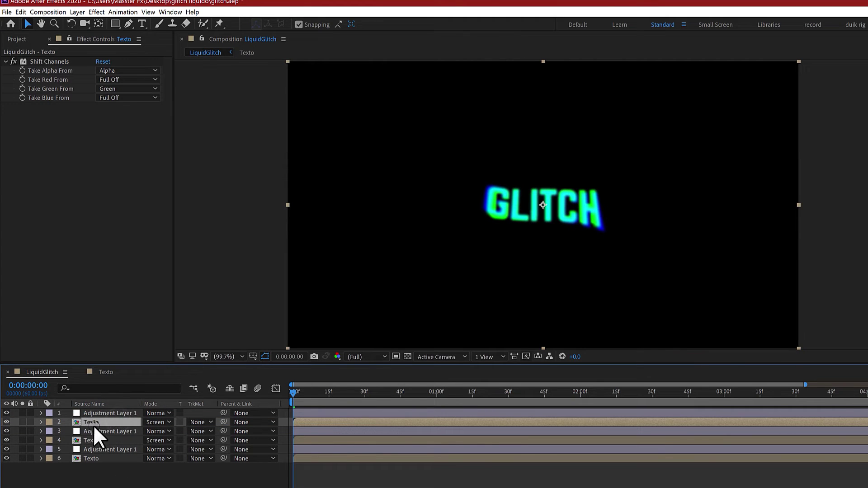
pyautogui.click(116, 88)
pyautogui.click(117, 189)
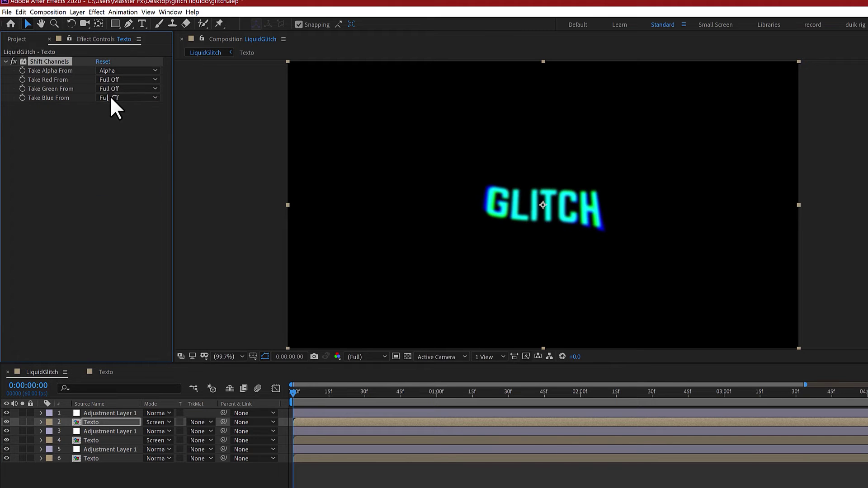
pyautogui.click(111, 81)
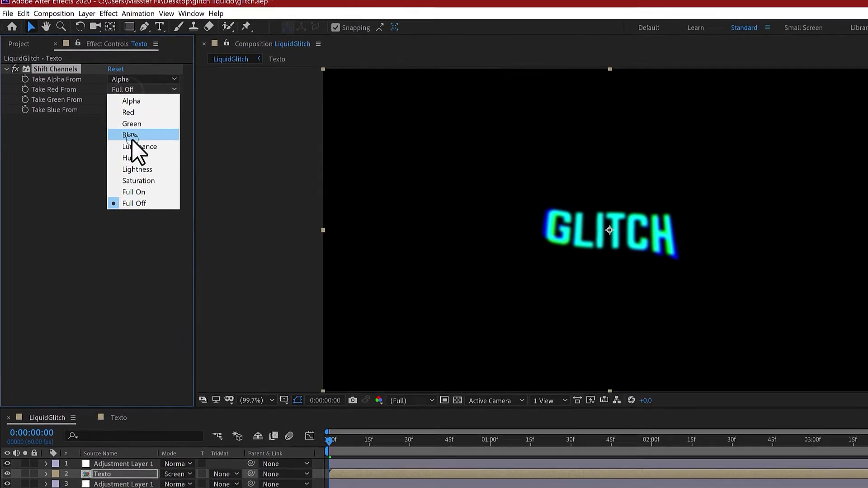
pyautogui.click(153, 131)
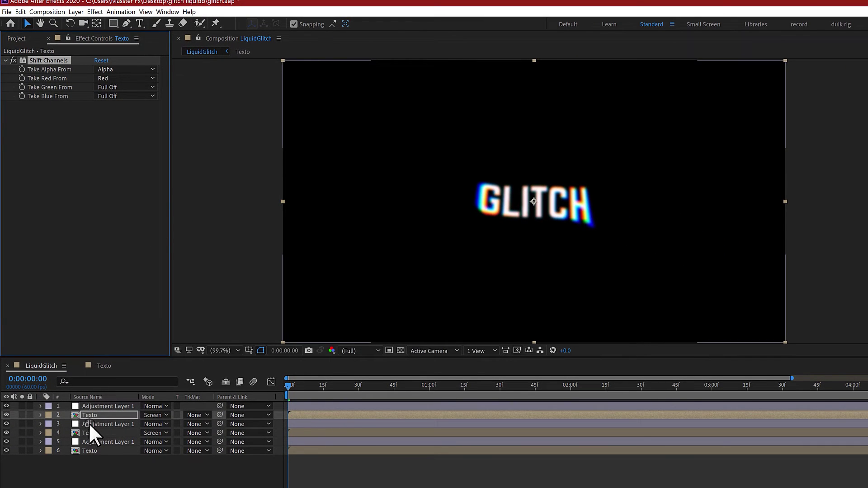
# Remove the Fast Box Blur and Wave Warp effects from the top adjustment layer.
pyautogui.click(108, 406)
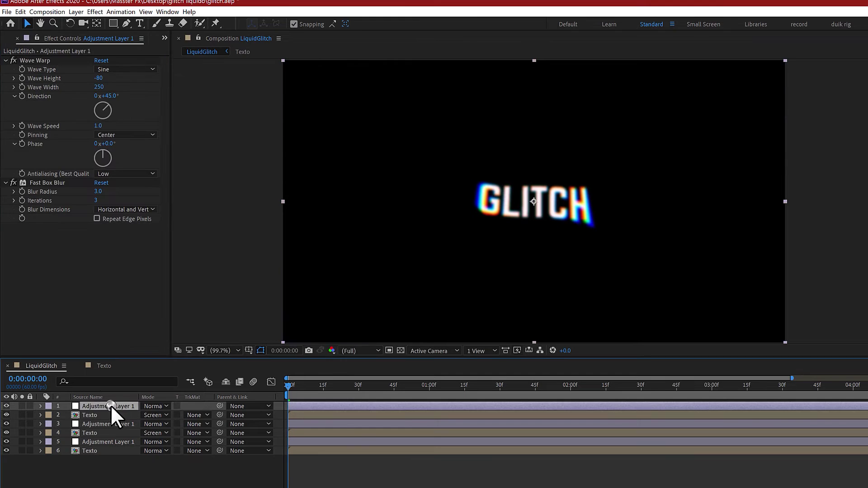
pyautogui.click(47, 183)
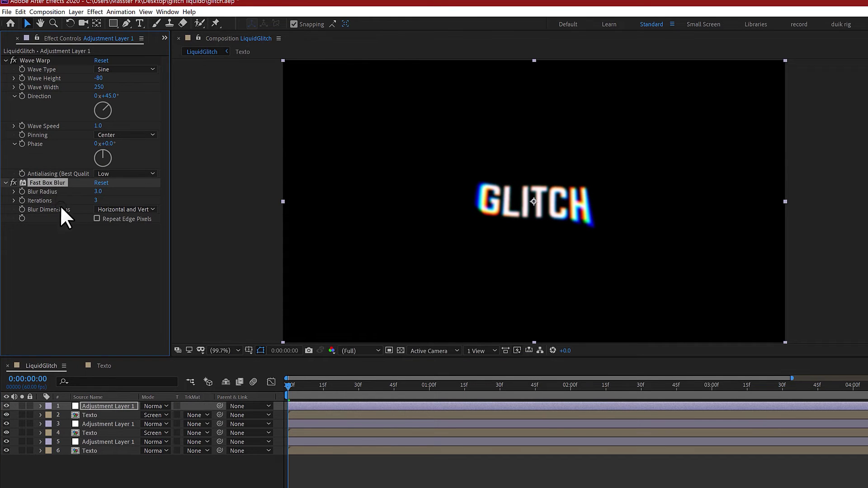
pyautogui.press('Delete')
pyautogui.click(37, 61)
pyautogui.press('Delete')
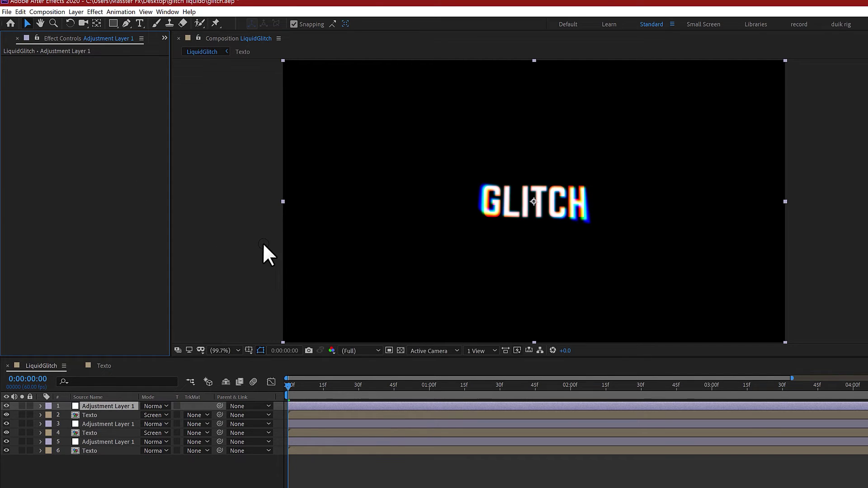
# Duplicate the red Texto layer and make the copy blue-only: Blue from Blue, Red Full Off.
pyautogui.click(102, 414)
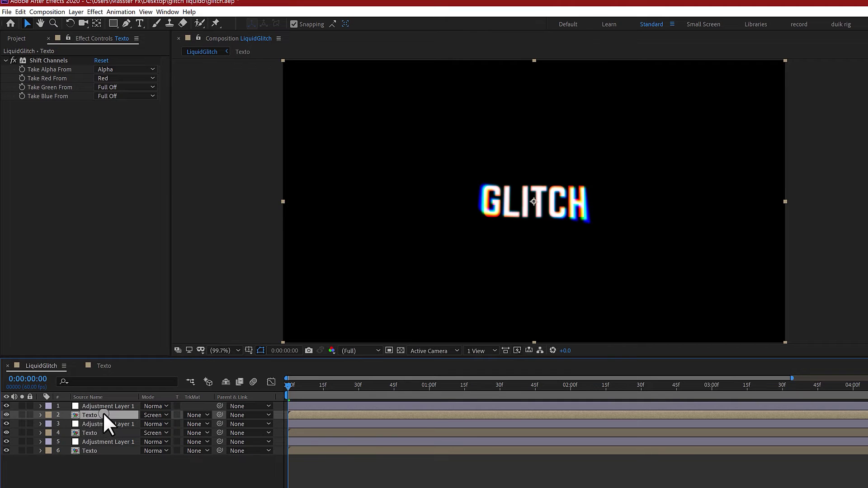
pyautogui.hotkey('ctrl', 'd')
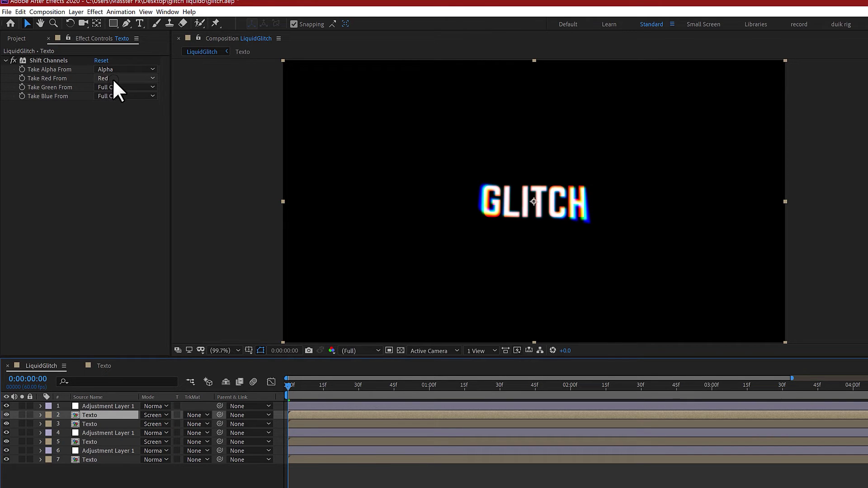
pyautogui.click(109, 96)
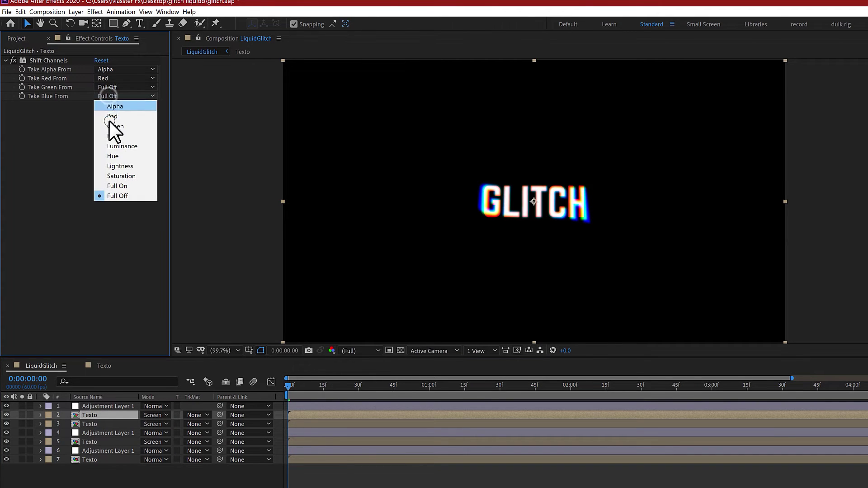
pyautogui.click(107, 135)
pyautogui.click(111, 79)
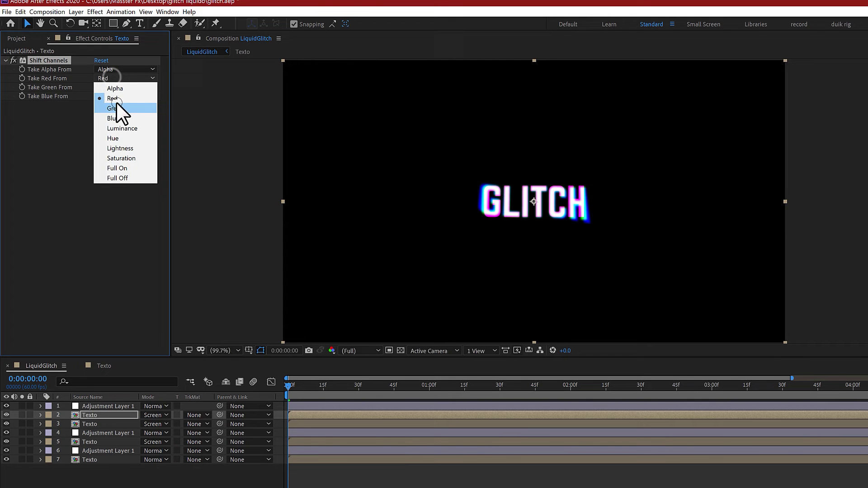
pyautogui.click(118, 177)
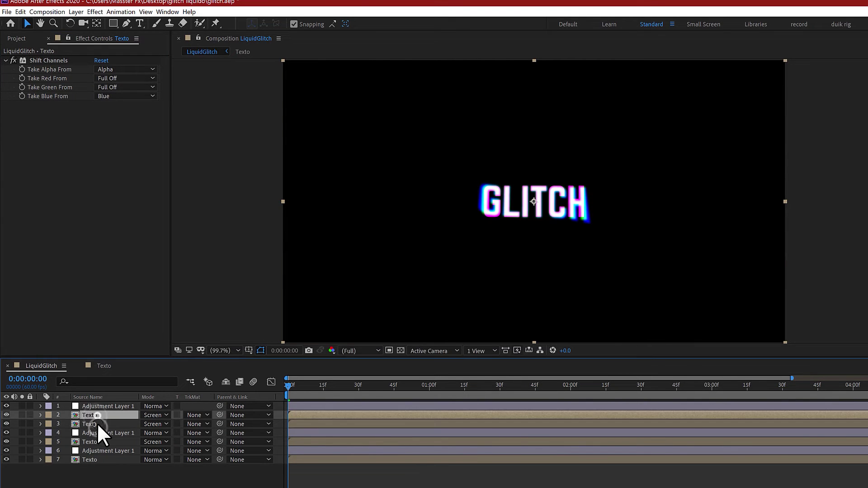
pyautogui.click(97, 416)
pyautogui.click(99, 425)
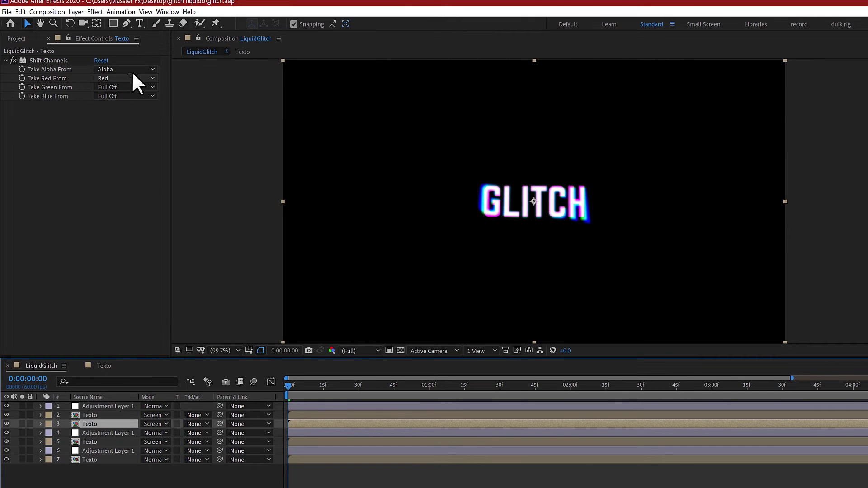
# Add a Glow to the red-only Texto copy with intensity 0.5, threshold 40% and radius 15.
pyautogui.click(94, 12)
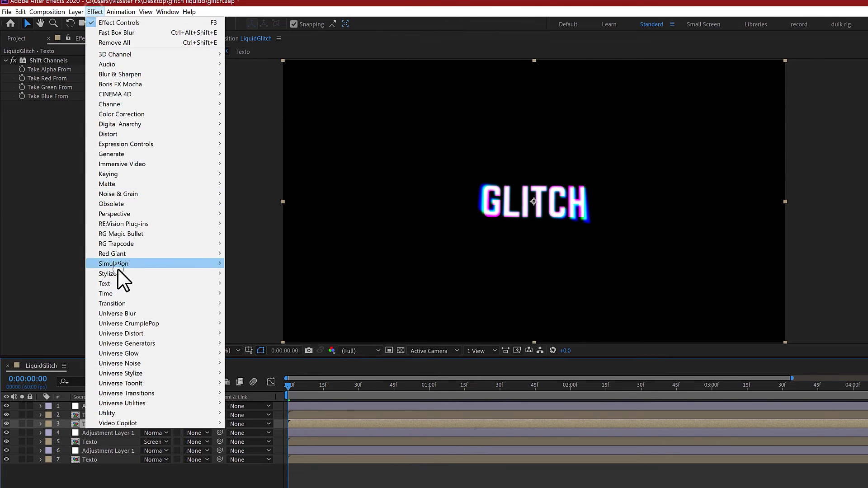
pyautogui.moveTo(123, 274)
pyautogui.click(246, 433)
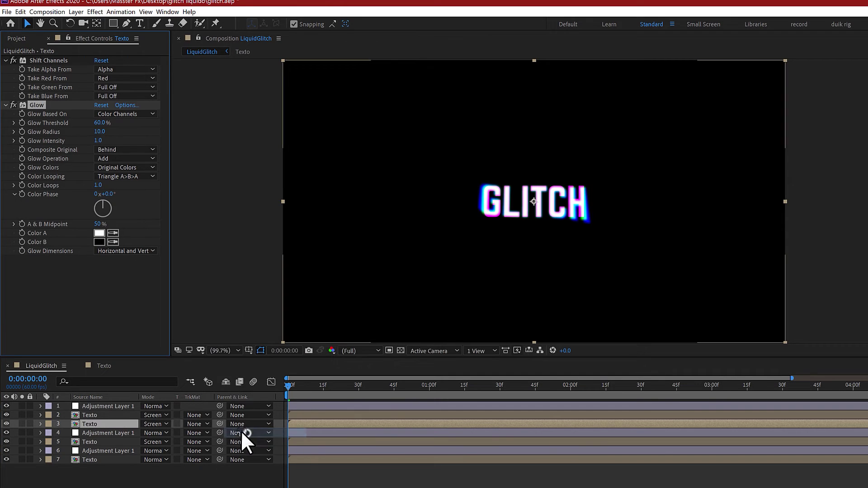
pyautogui.click(98, 141)
pyautogui.write('0.5')
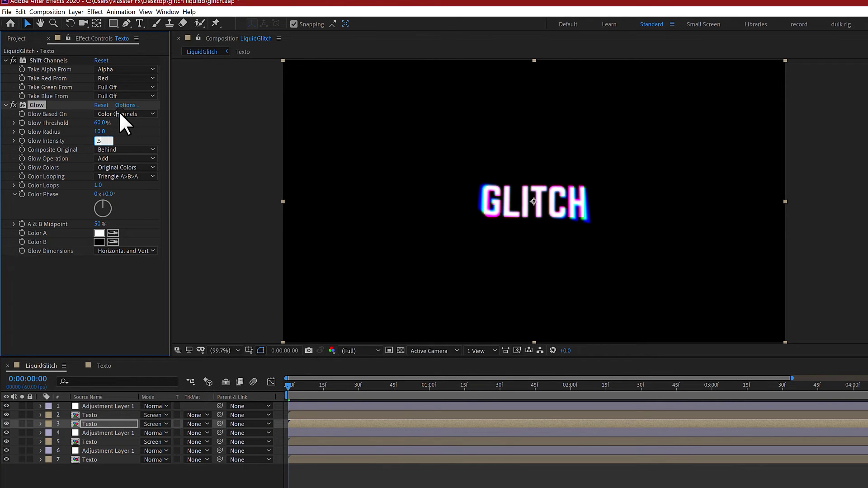
pyautogui.press('Return')
pyautogui.click(104, 123)
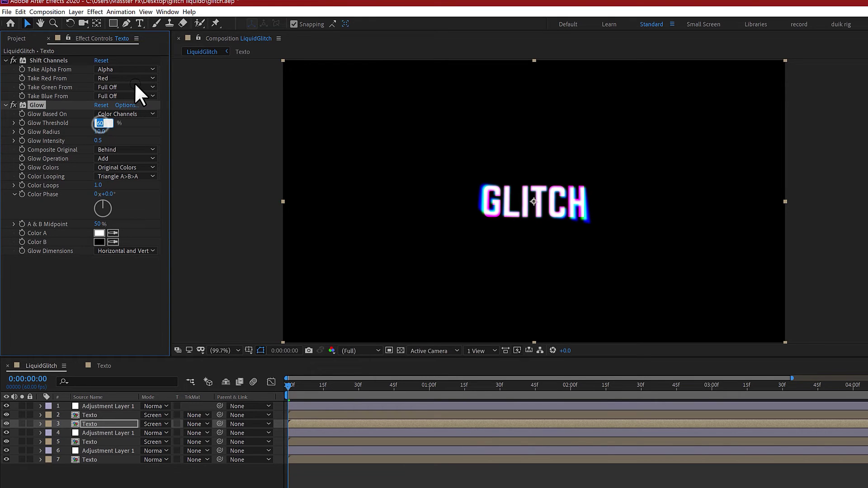
pyautogui.write('40')
pyautogui.press('Return')
pyautogui.click(99, 132)
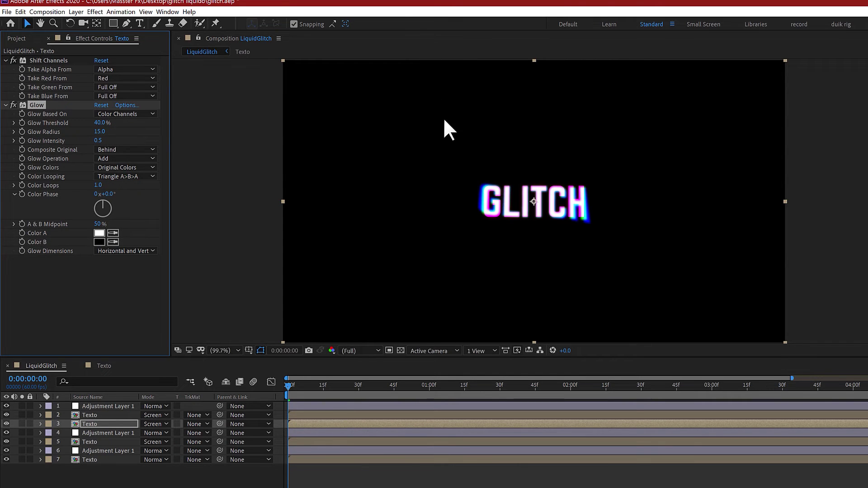
# Add a vertical-only Glow to the blue Texto copy with 25% threshold and radius 150.
pyautogui.click(86, 415)
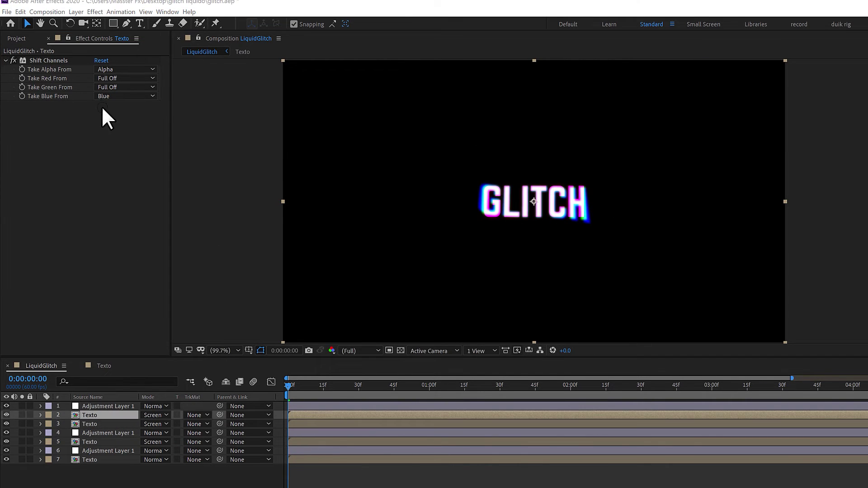
pyautogui.click(94, 11)
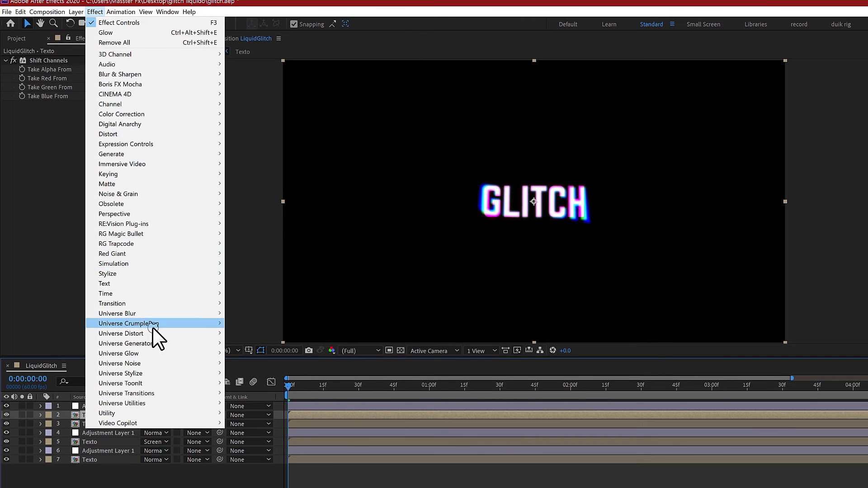
pyautogui.moveTo(145, 274)
pyautogui.click(275, 433)
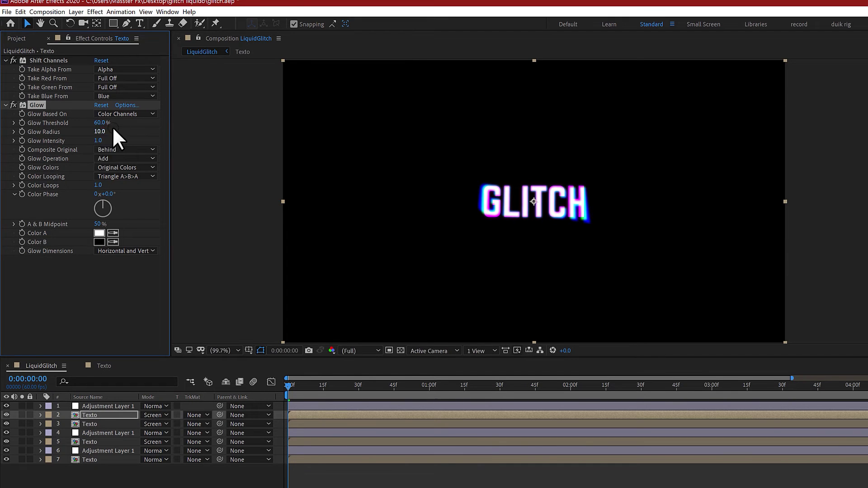
pyautogui.click(101, 123)
pyautogui.write('25')
pyautogui.press('Return')
pyautogui.click(100, 132)
pyautogui.click(131, 252)
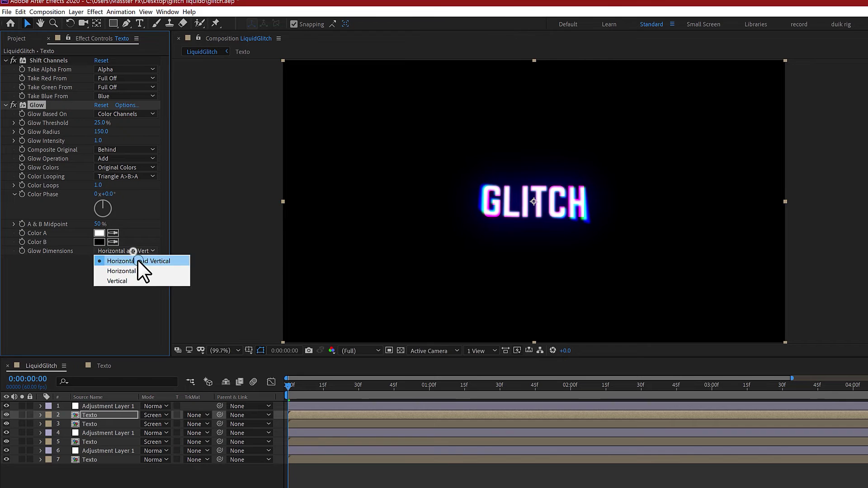
pyautogui.click(125, 281)
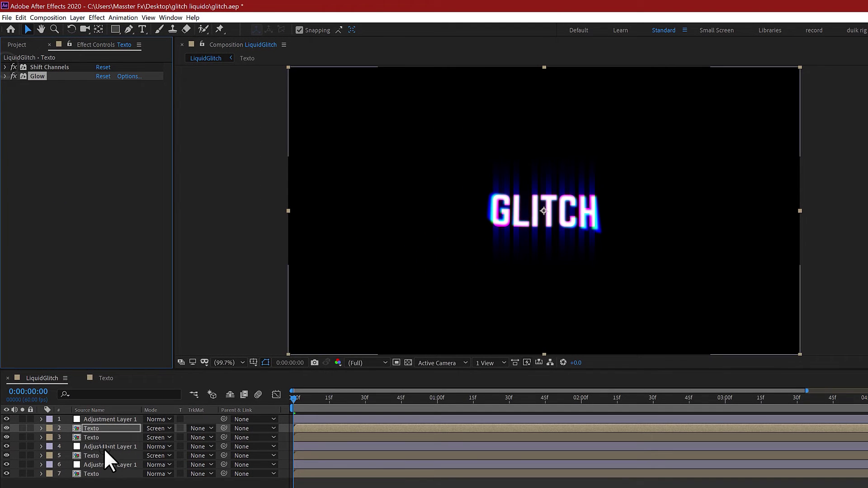
# Preview the glow across the animation, then delete the empty top adjustment layer.
pyautogui.click(316, 397)
pyautogui.moveTo(400, 401); pyautogui.dragTo(221, 398)
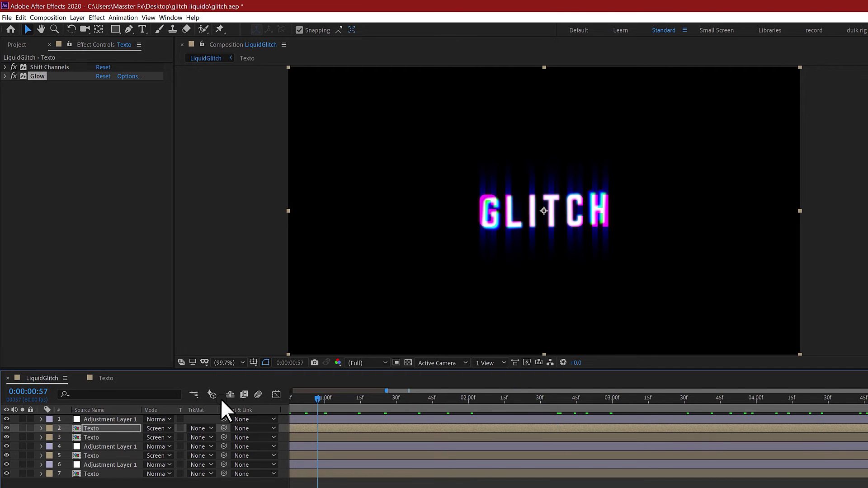
pyautogui.click(110, 419)
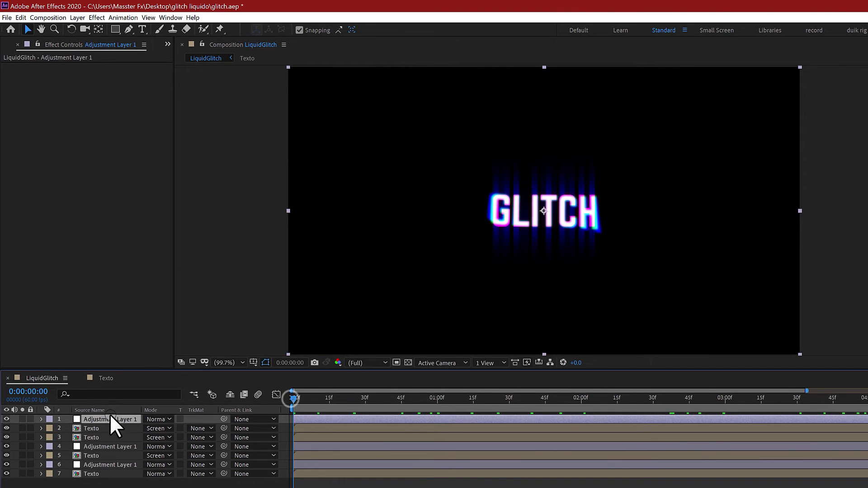
pyautogui.click(118, 422)
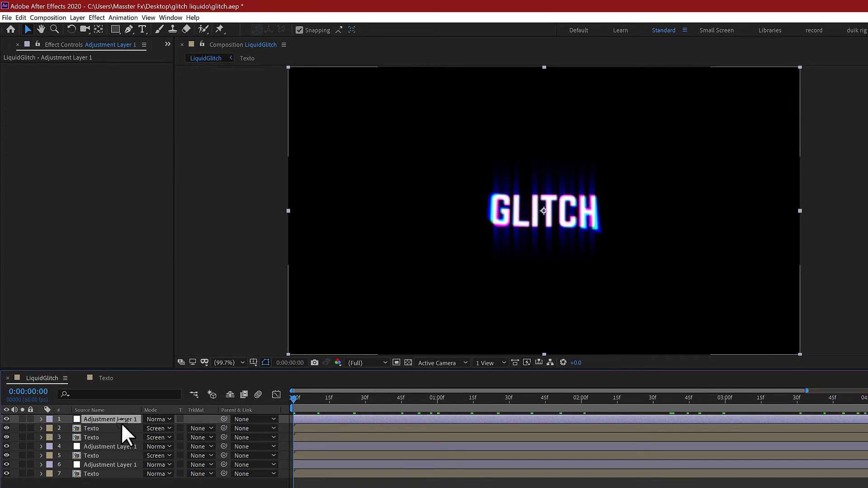
pyautogui.press('Delete')
# Duplicate the drip adjustment layer, move the copy to the top, and play back.
pyautogui.click(121, 455)
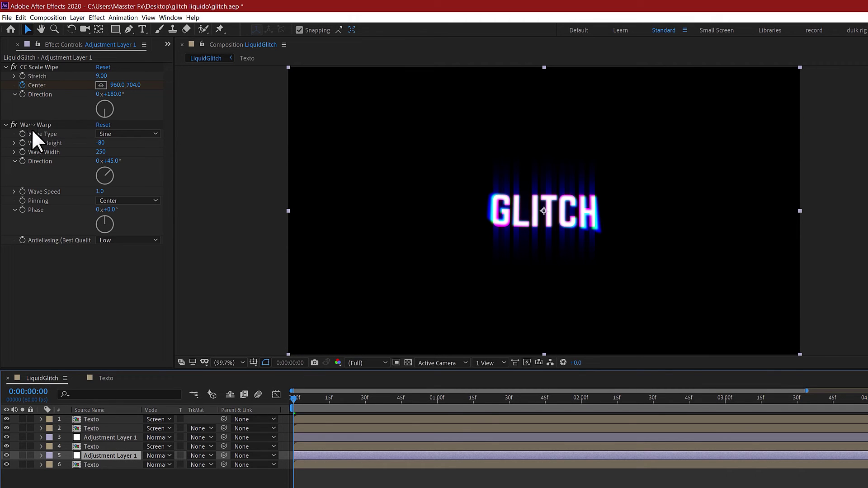
pyautogui.hotkey('ctrl', 'd')
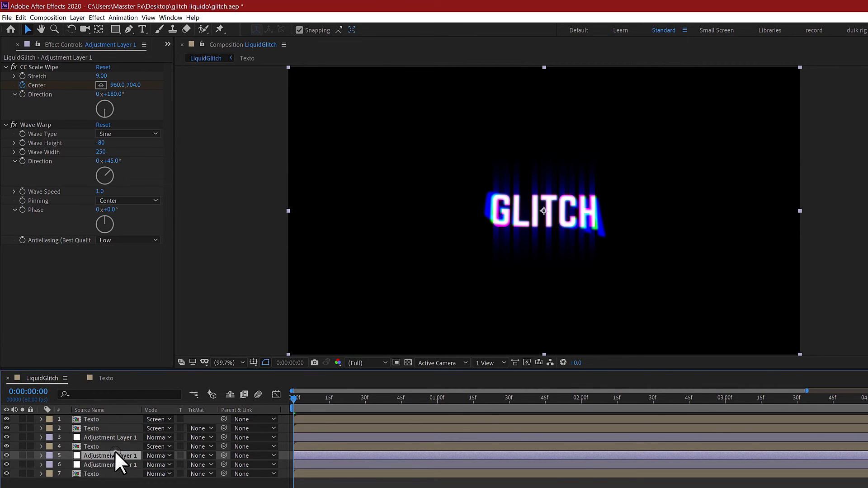
pyautogui.moveTo(115, 452); pyautogui.dragTo(296, 405)
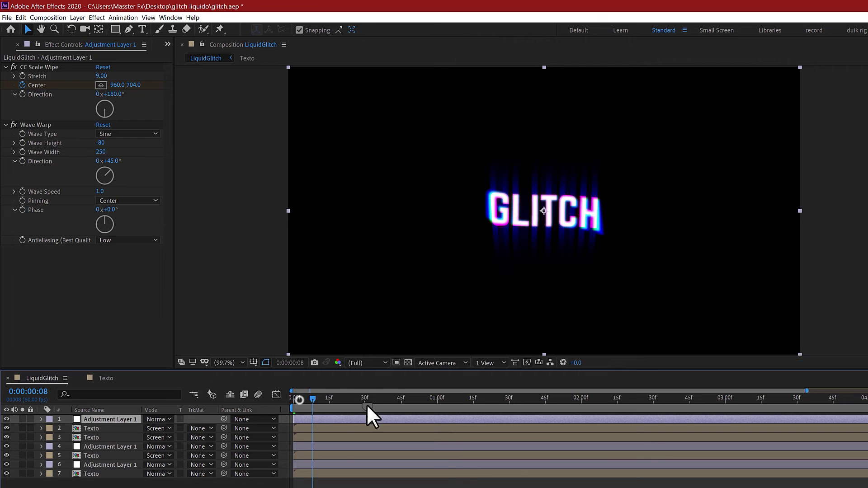
pyautogui.press('space')
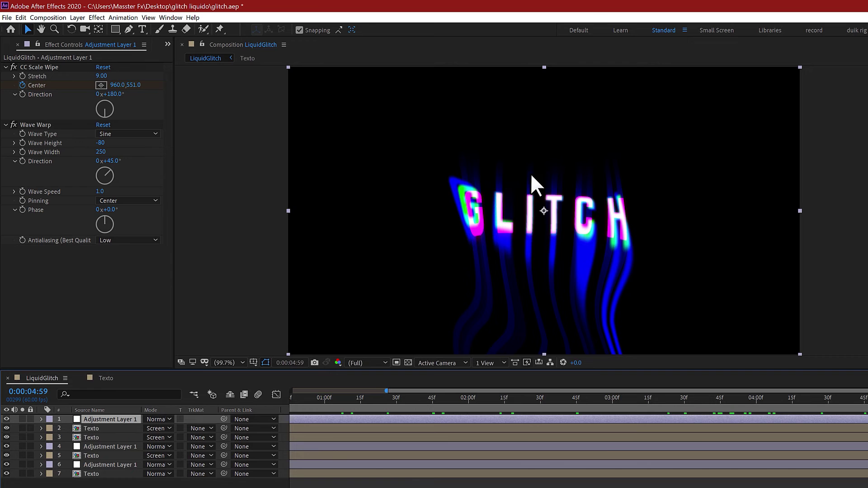
pyautogui.click(51, 250)
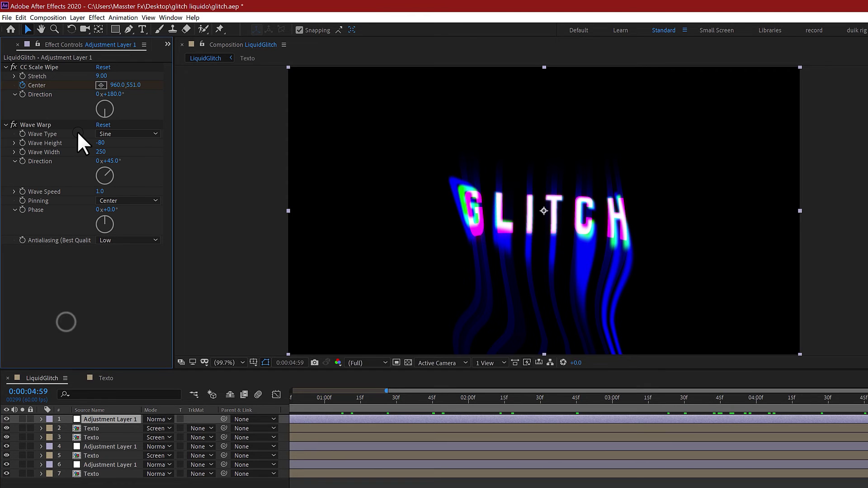
# Add a second CC Scale Wipe to the new adjustment layer and go to 2 seconds.
pyautogui.click(97, 17)
pyautogui.moveTo(122, 315)
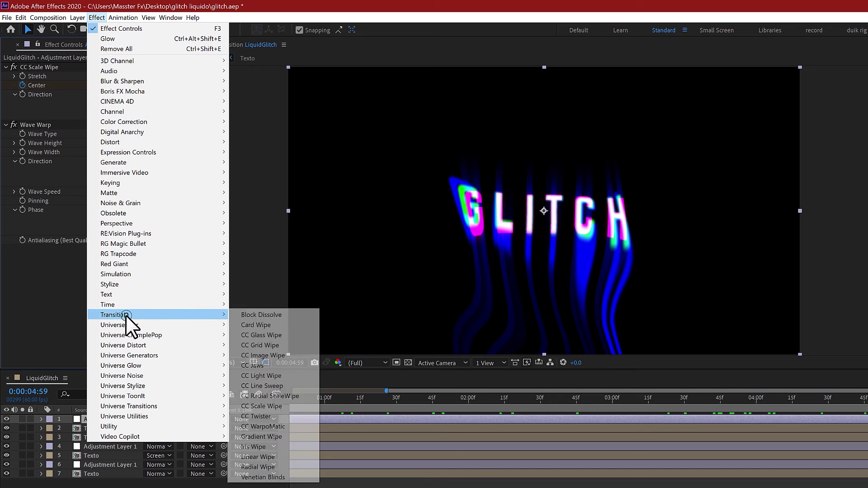
pyautogui.click(270, 405)
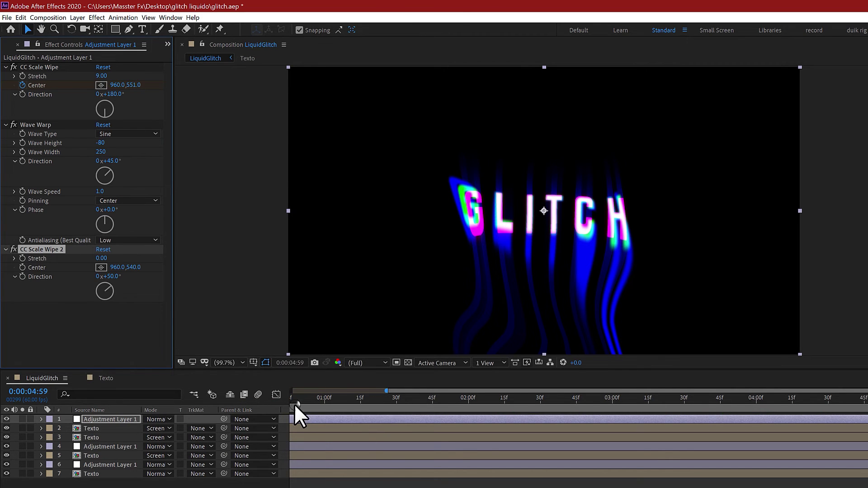
pyautogui.click(294, 403)
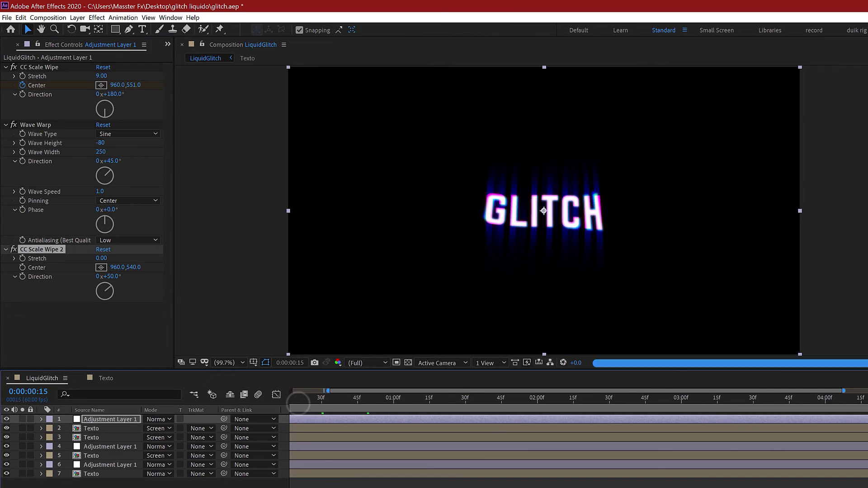
pyautogui.scroll(2, 447, 417)
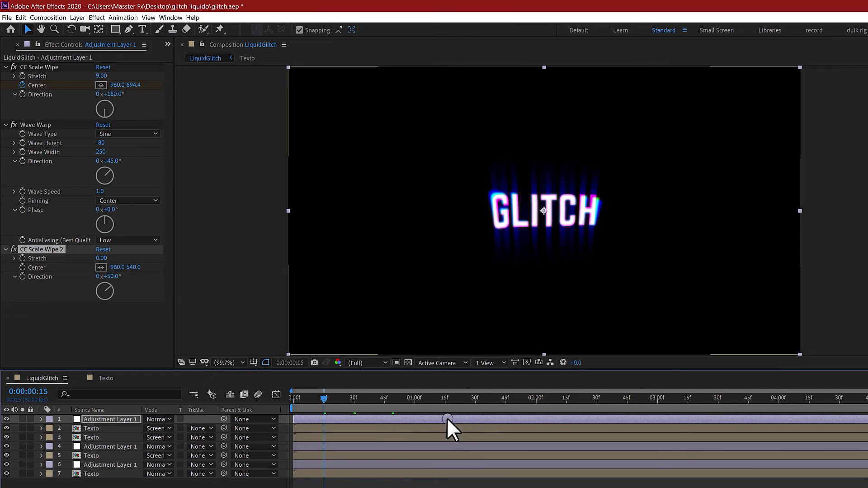
pyautogui.click(536, 399)
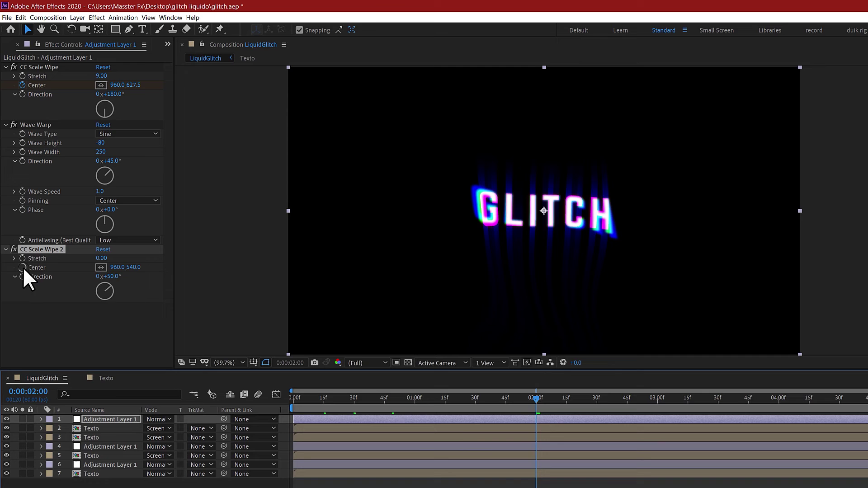
# Adjust the second wipe's direction, stretch and center, then keyframe its Center.
pyautogui.click(113, 276)
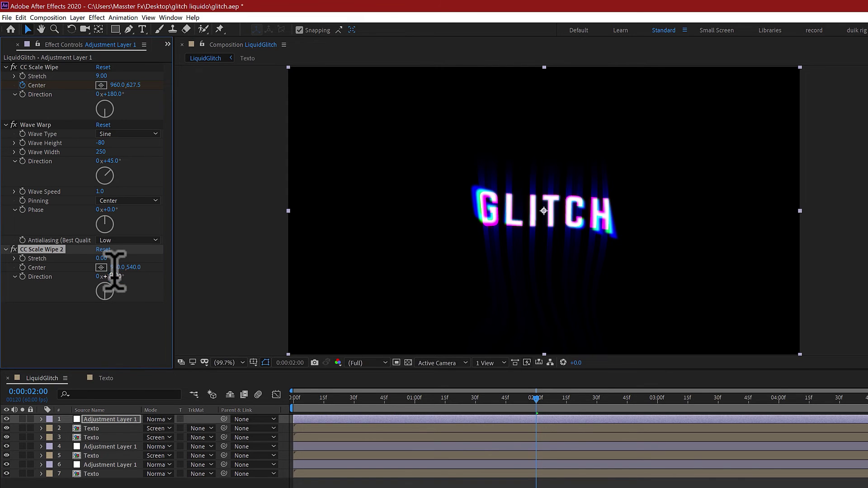
pyautogui.click(100, 257)
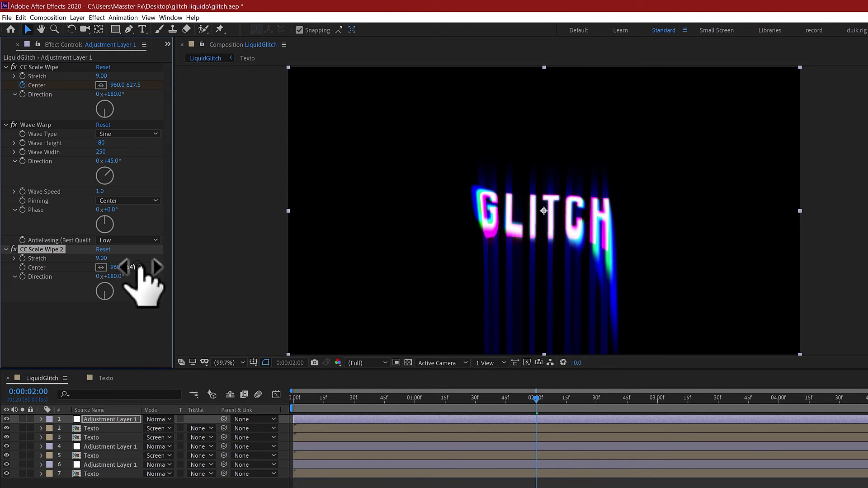
pyautogui.moveTo(135, 267)
pyautogui.mouseDown()
pyautogui.moveTo(217, 271)
pyautogui.moveTo(216, 280)
pyautogui.mouseUp()
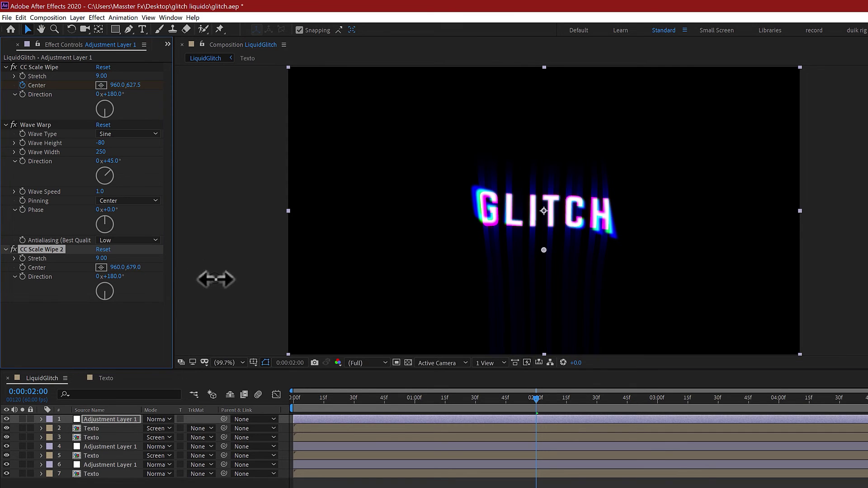
pyautogui.click(22, 267)
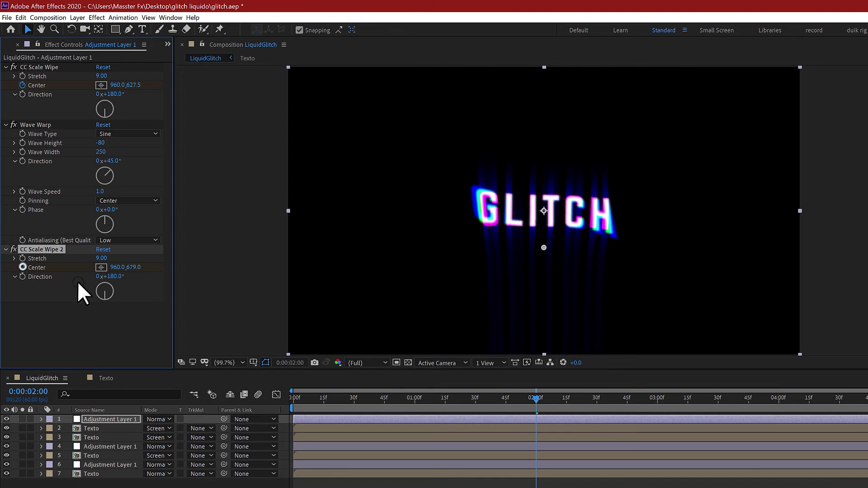
pyautogui.click(536, 398)
pyautogui.press('space')
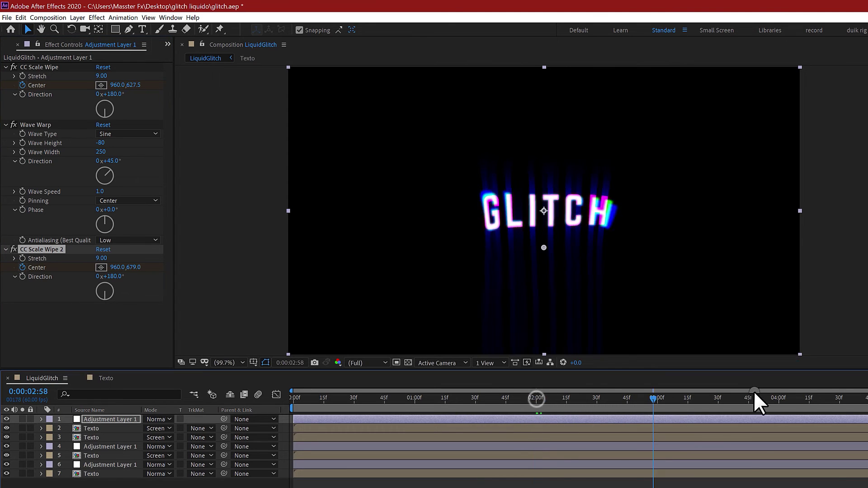
# Move the first wipe's center to 551 and reposition the second wipe's center under GLITCH.
pyautogui.moveTo(134, 85); pyautogui.dragTo(122, 85)
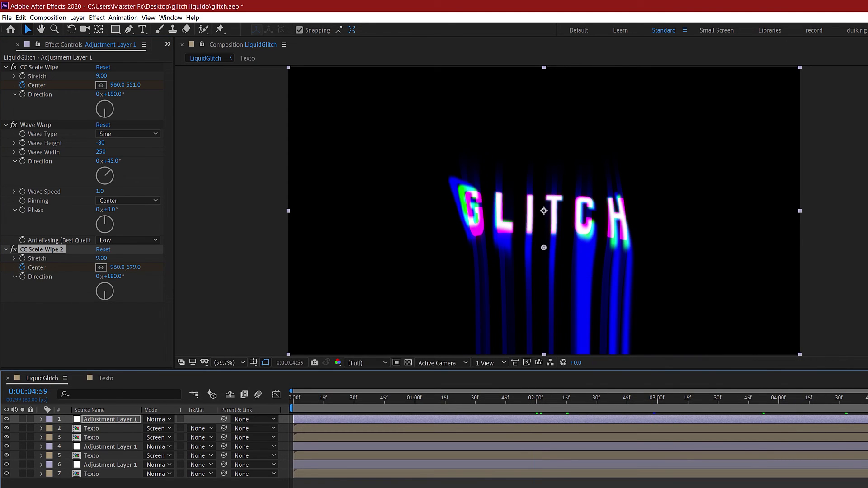
pyautogui.moveTo(136, 267); pyautogui.dragTo(9, 216)
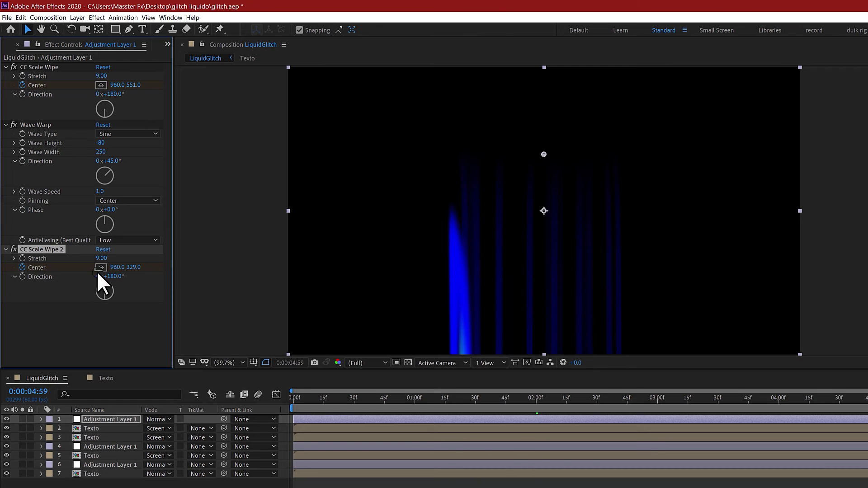
pyautogui.moveTo(131, 268); pyautogui.dragTo(10, 272)
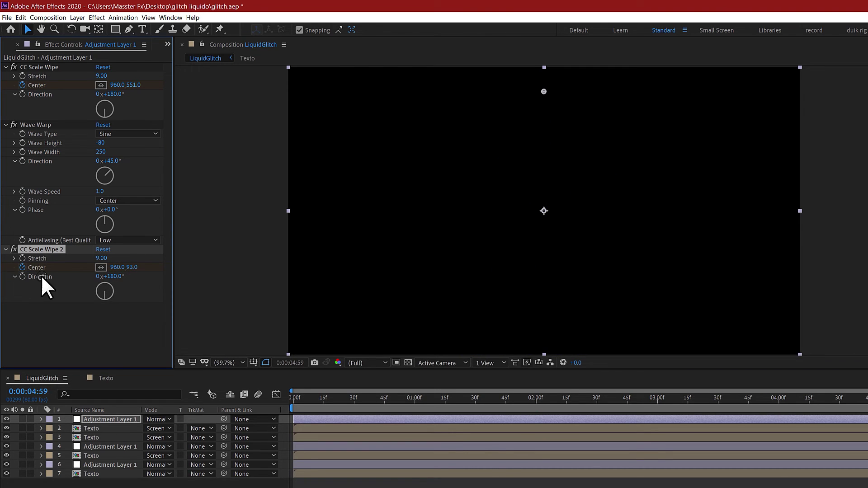
pyautogui.click(791, 398)
pyautogui.moveTo(693, 397); pyautogui.dragTo(632, 398)
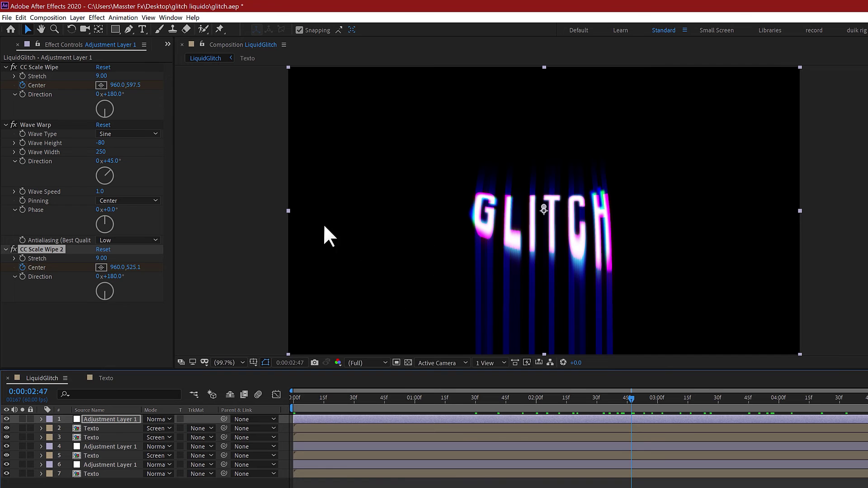
# Add a Glow to the top adjustment layer with threshold 72.5%, radius 104 and intensity 0.6.
pyautogui.click(96, 18)
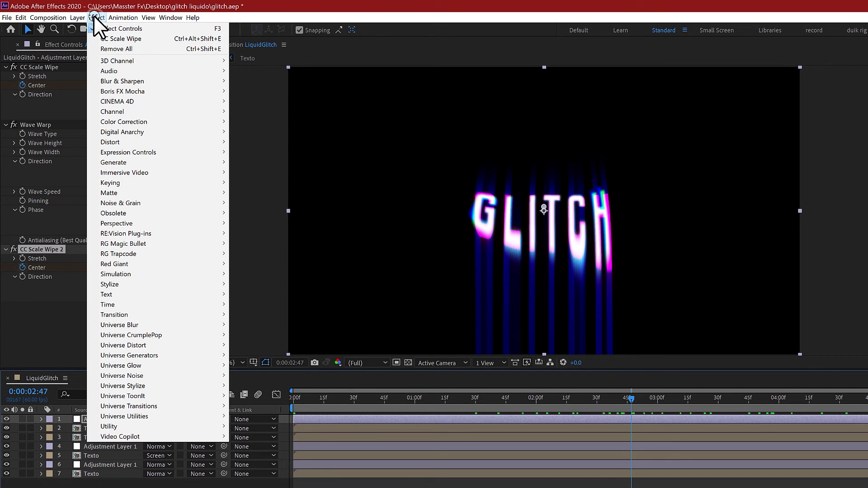
pyautogui.moveTo(131, 286)
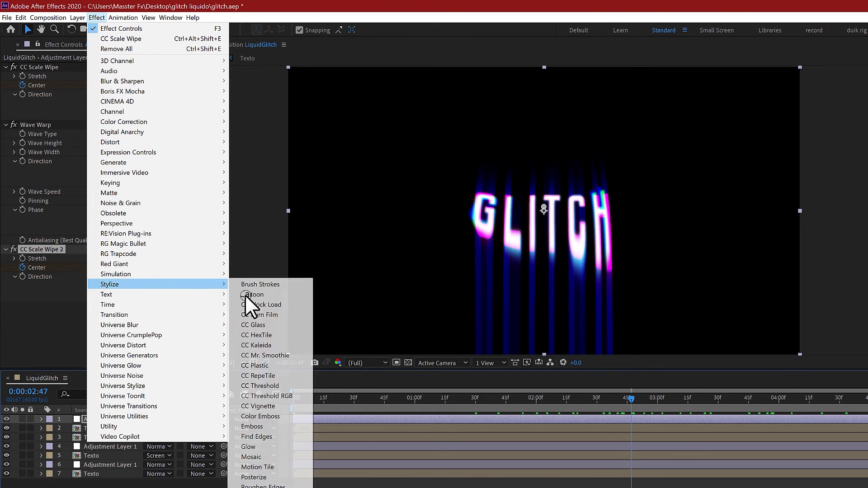
pyautogui.click(268, 448)
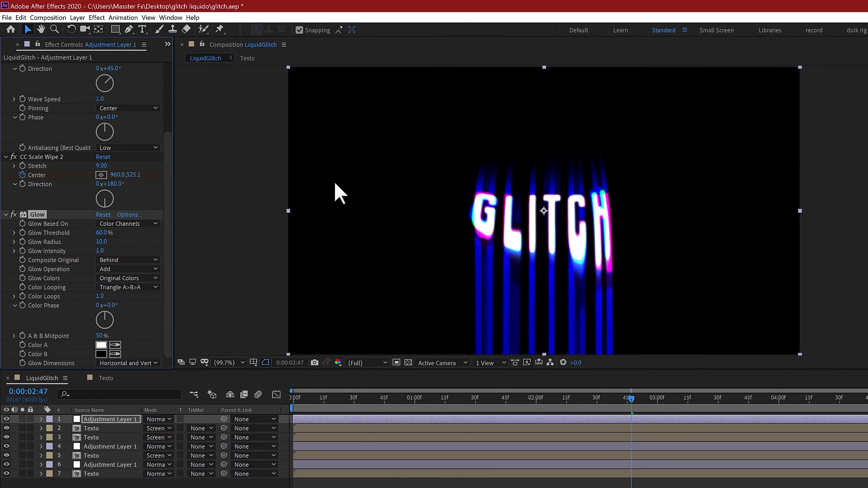
pyautogui.moveTo(102, 233); pyautogui.dragTo(140, 244)
pyautogui.click(170, 234)
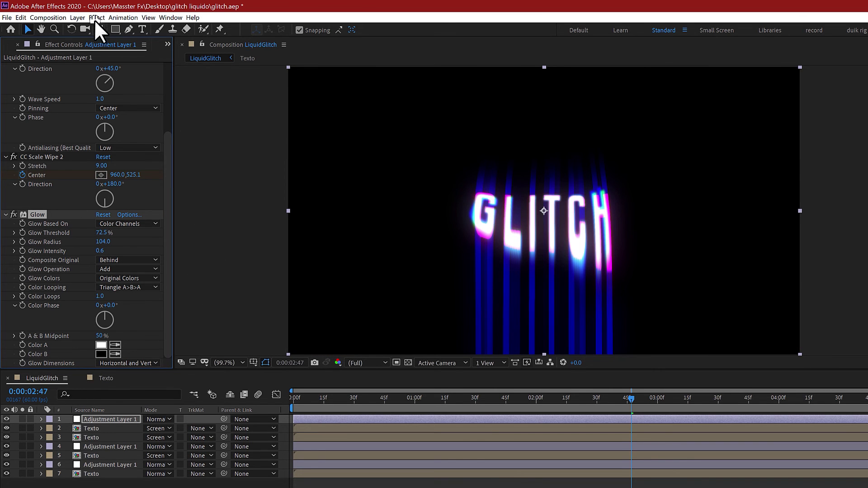
# Create a black solid named 'back' and drag it to the bottom of the stack.
pyautogui.click(77, 18)
pyautogui.moveTo(87, 29)
pyautogui.click(277, 39)
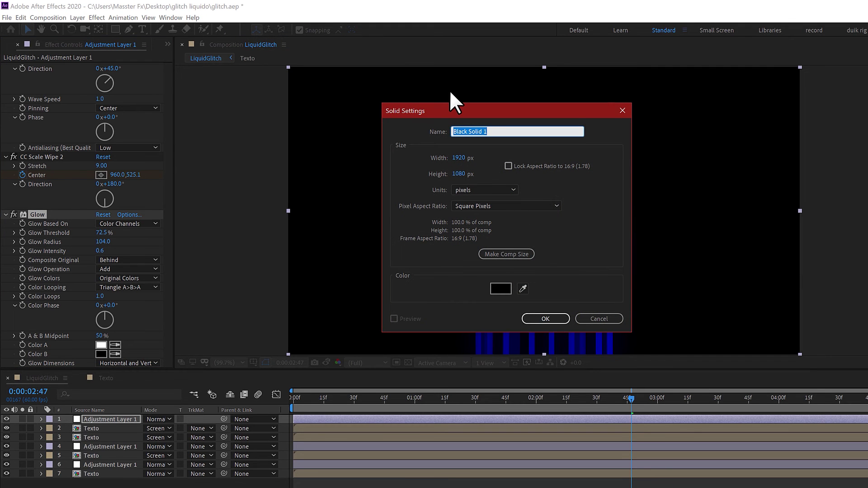
pyautogui.write('back')
pyautogui.press('Return')
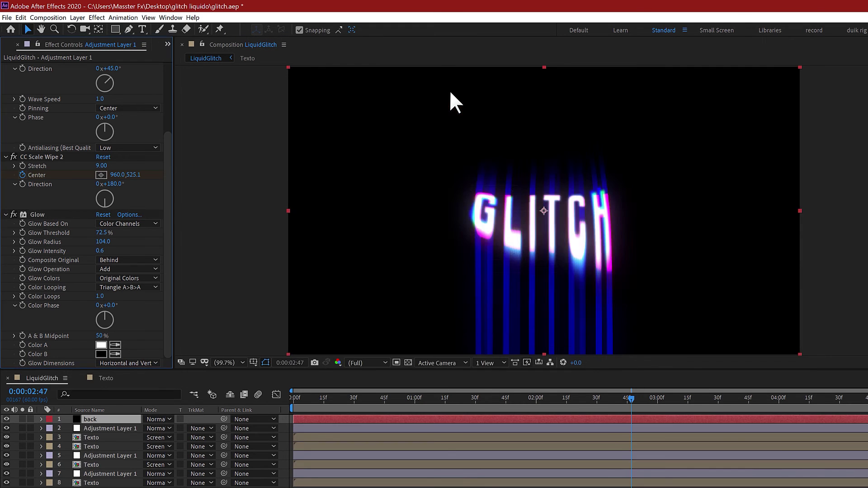
pyautogui.moveTo(116, 419); pyautogui.dragTo(180, 471)
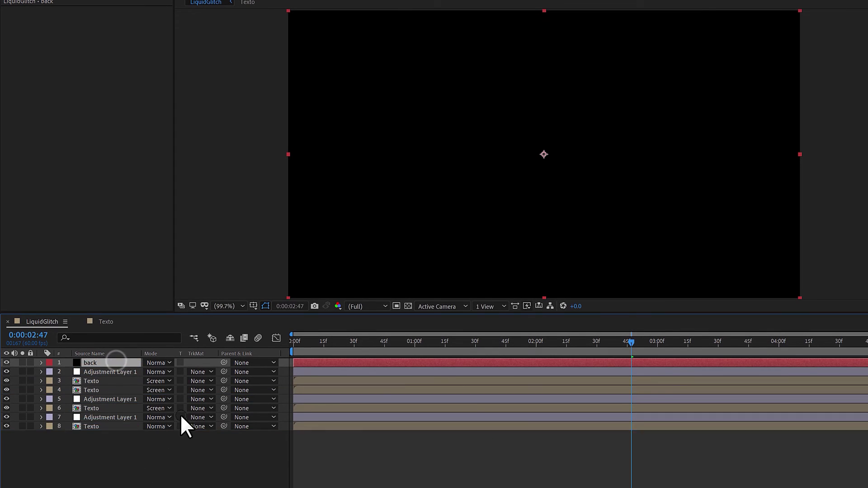
pyautogui.moveTo(181, 417); pyautogui.dragTo(181, 427)
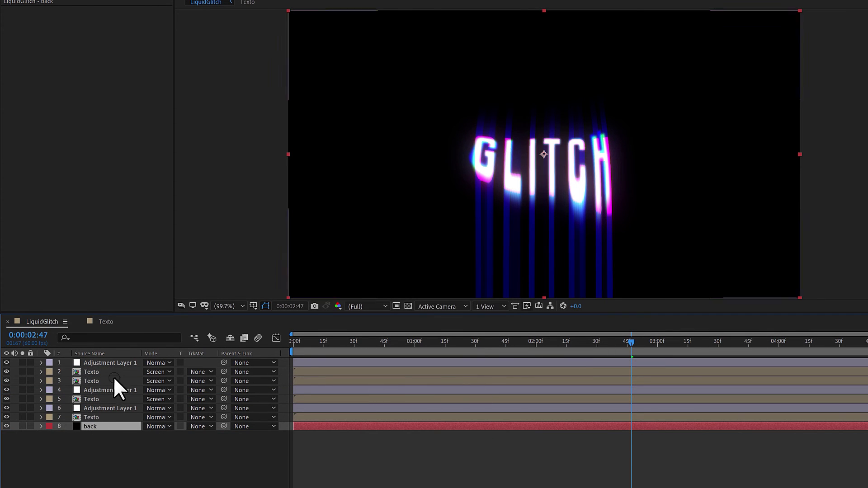
# Select Adjustment Layer 1 to review its effects.
pyautogui.click(119, 365)
pyautogui.moveTo(167, 57); pyautogui.dragTo(169, 195)
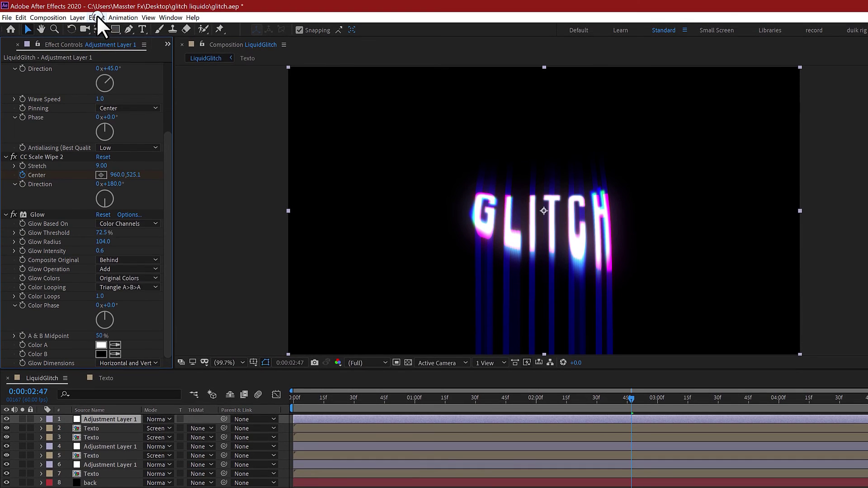
pyautogui.click(96, 1)
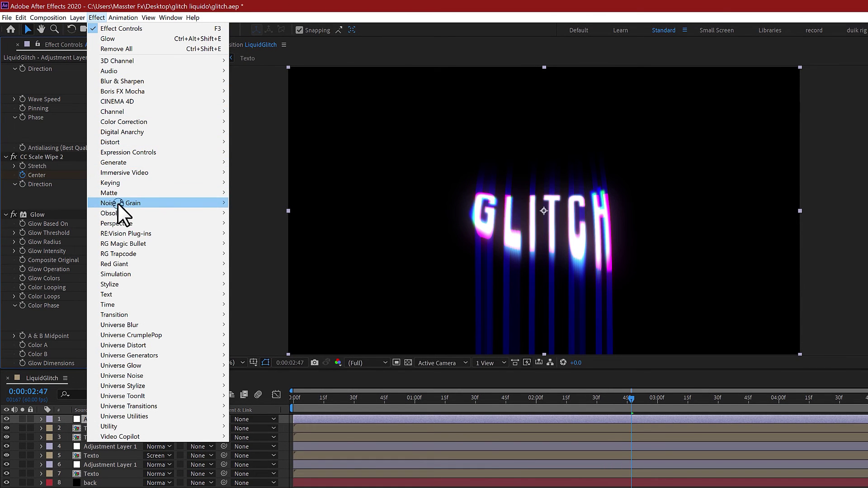
# Apply Add Grain to Adjustment Layer 1 with Viewing Mode set to Final Output.
pyautogui.moveTo(131, 204)
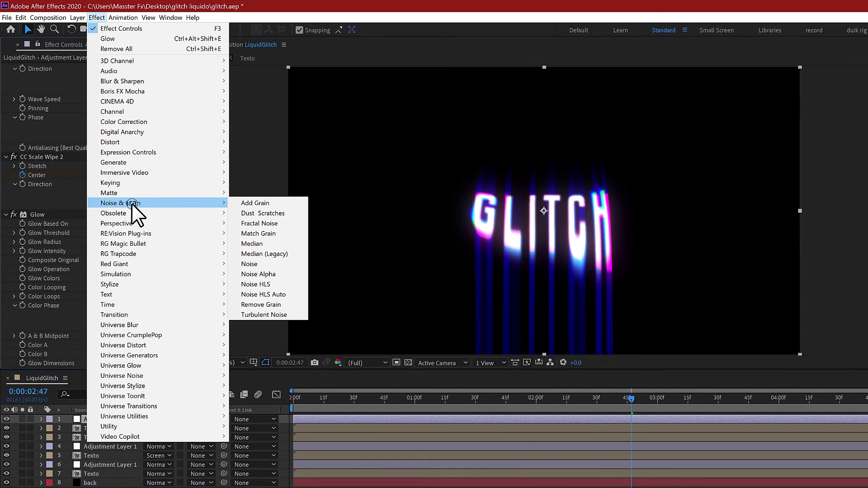
pyautogui.click(262, 202)
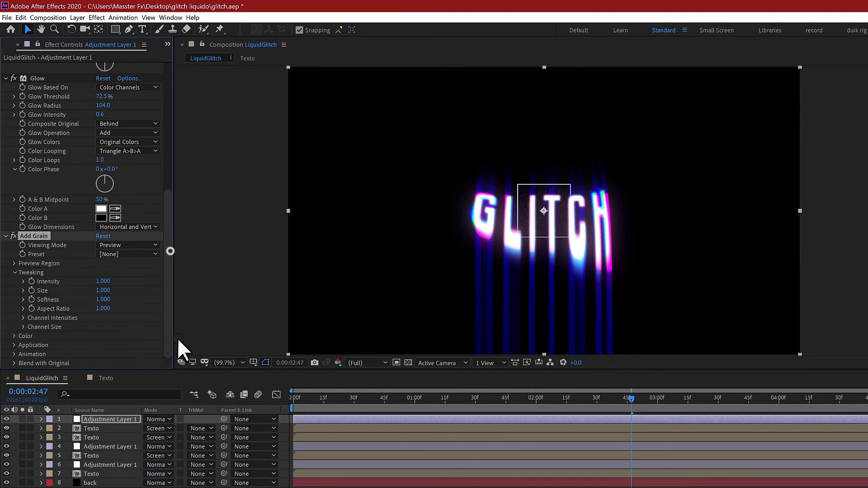
pyautogui.click(120, 244)
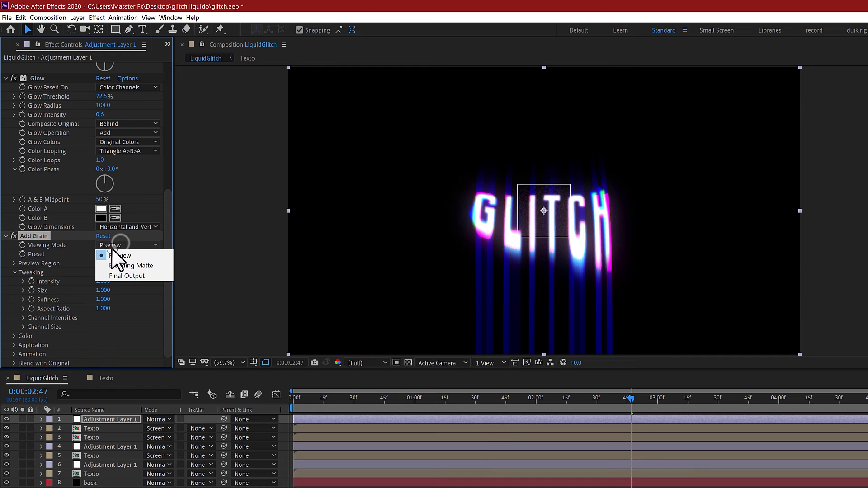
pyautogui.click(116, 274)
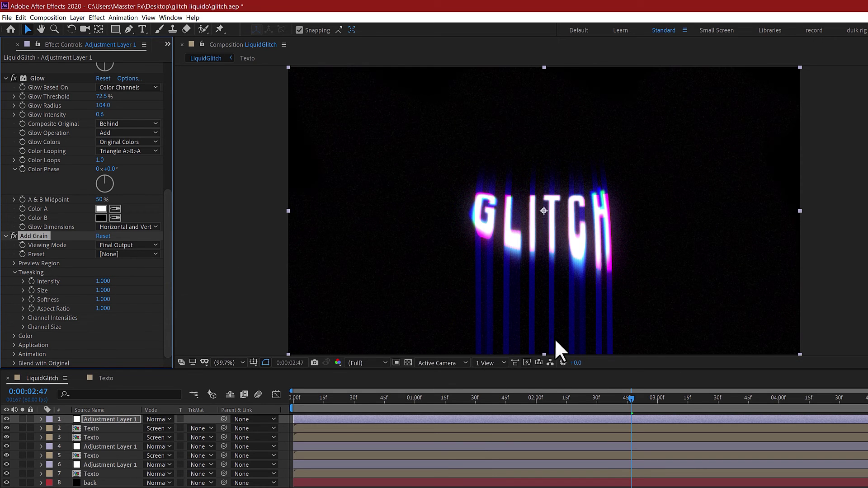
# Zoom the viewer to 200% to inspect the grain, then return to Fit.
pyautogui.click(228, 363)
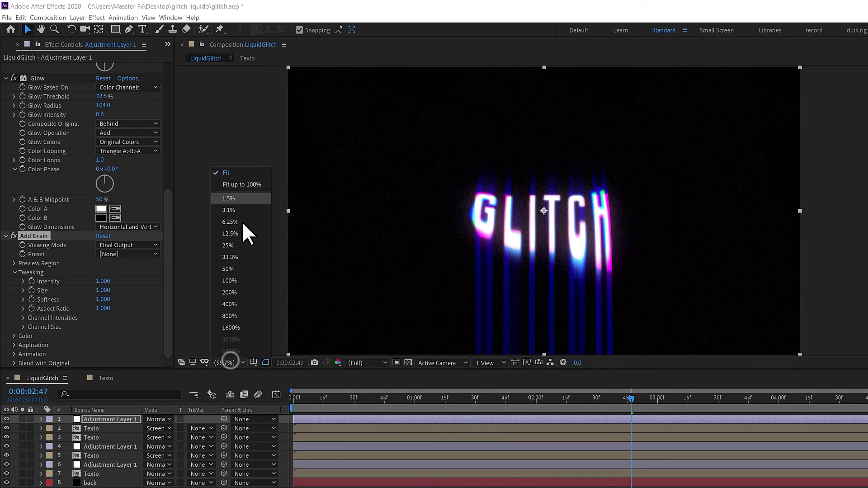
pyautogui.click(237, 291)
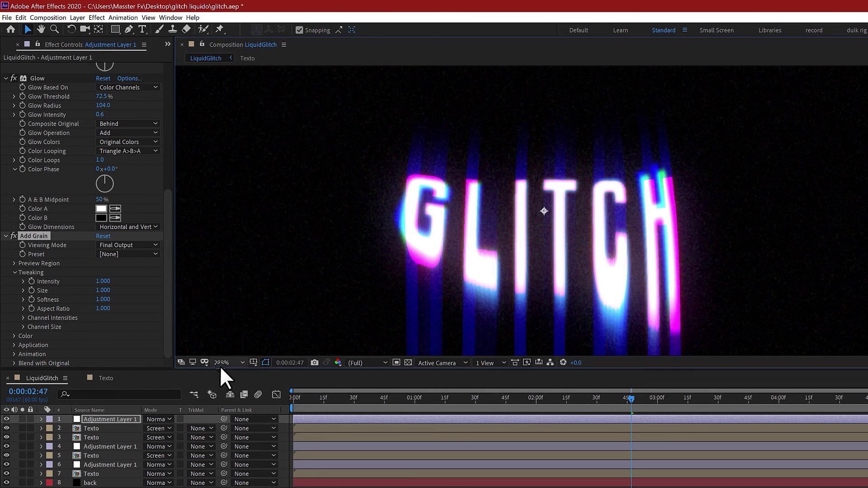
pyautogui.click(232, 362)
pyautogui.click(232, 172)
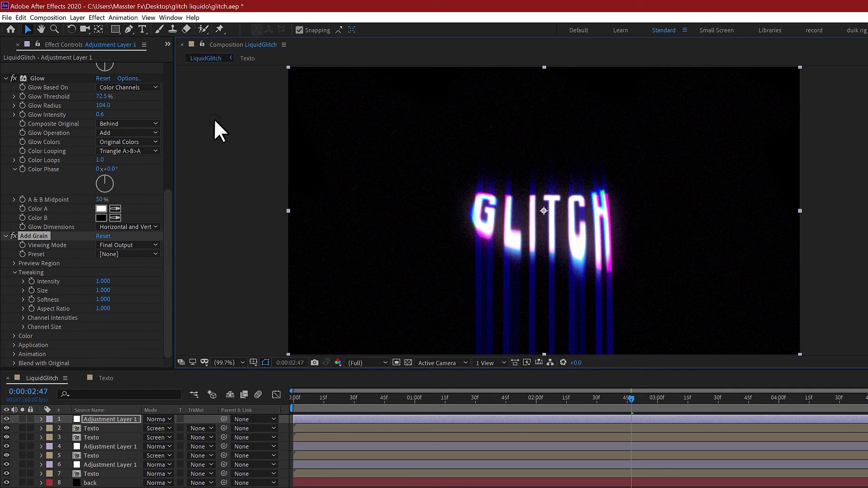
pyautogui.moveTo(306, 398); pyautogui.dragTo(273, 400)
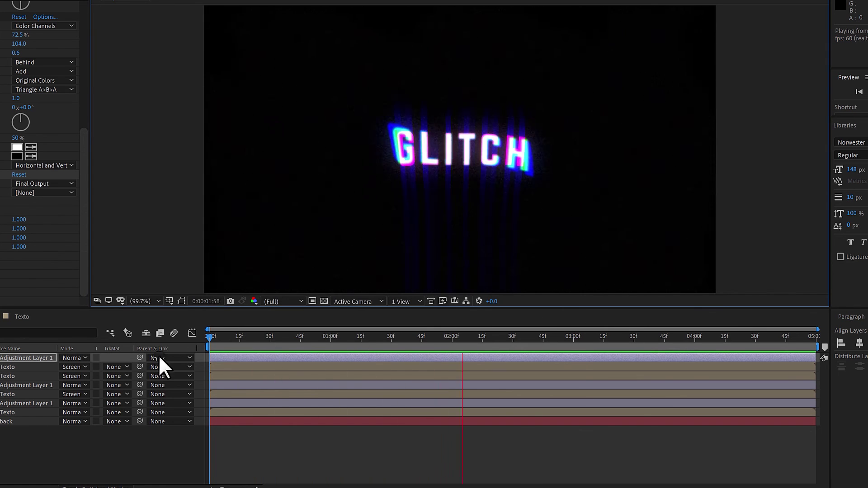
pyautogui.click(6, 408)
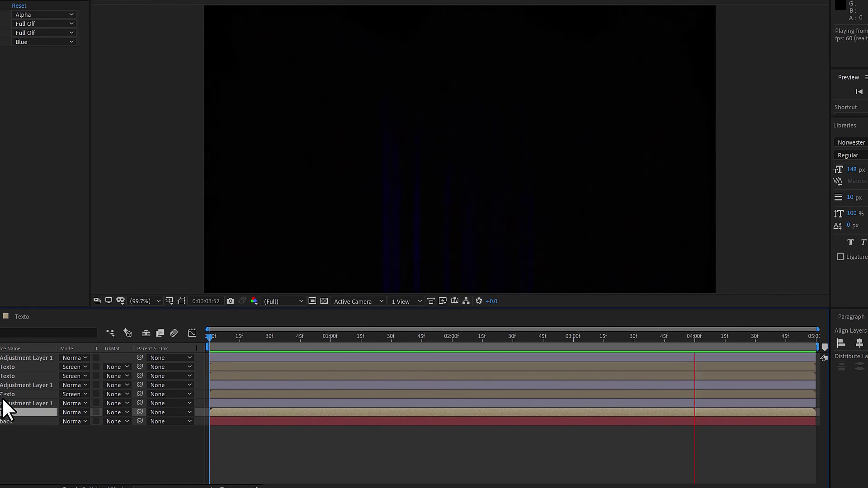
pyautogui.click(9, 395)
pyautogui.click(9, 385)
pyautogui.click(7, 412)
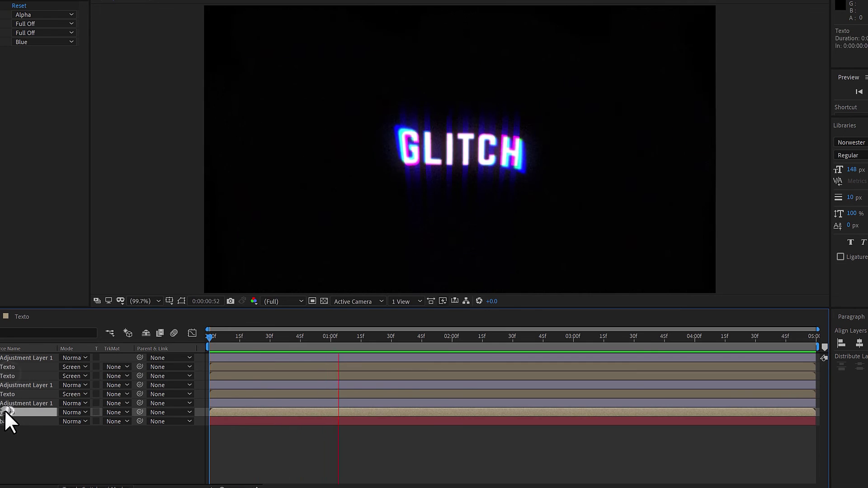
# Place the NIKE logo PNG inside the Texto precomp and preview its glitch animation.
pyautogui.doubleClick(7, 411)
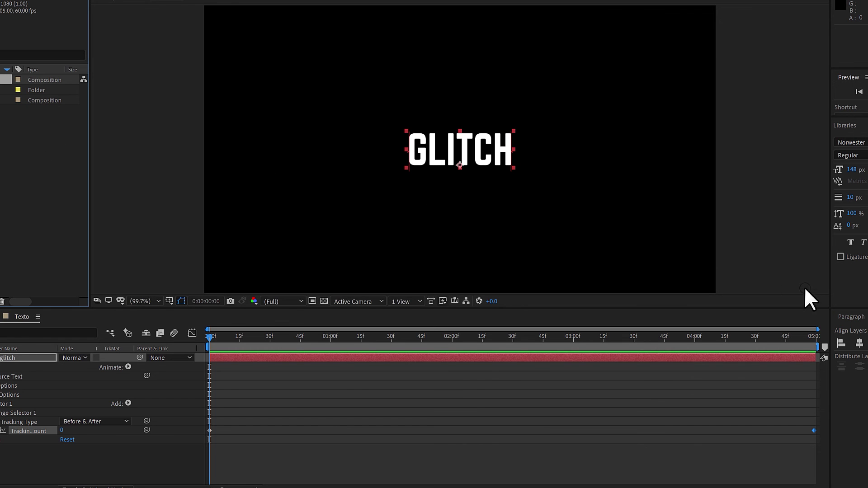
pyautogui.moveTo(867, 271); pyautogui.dragTo(224, 357)
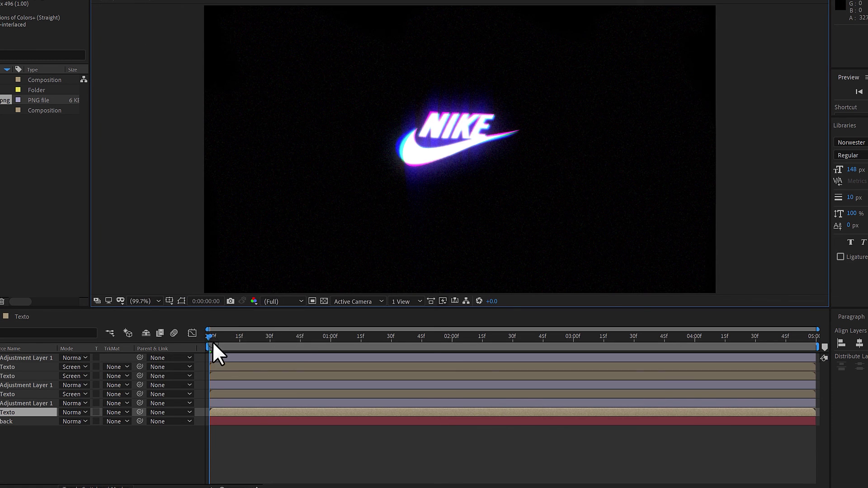
pyautogui.moveTo(212, 344); pyautogui.dragTo(346, 347)
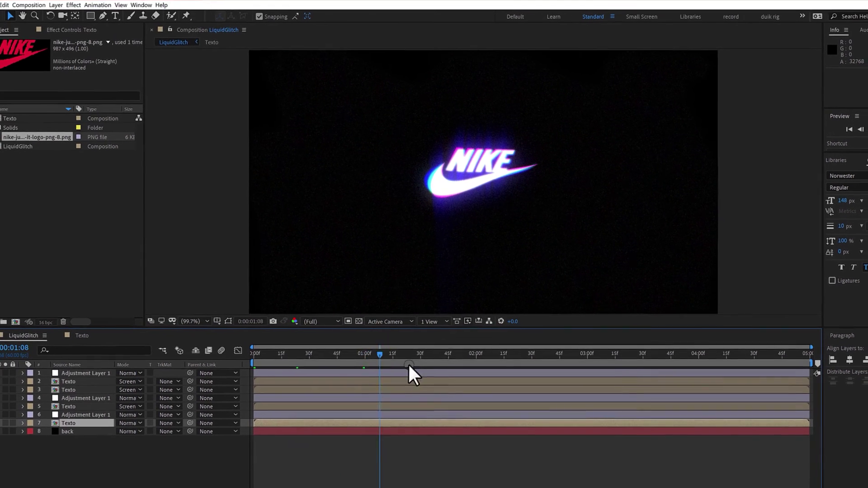
pyautogui.moveTo(409, 365); pyautogui.dragTo(707, 360)
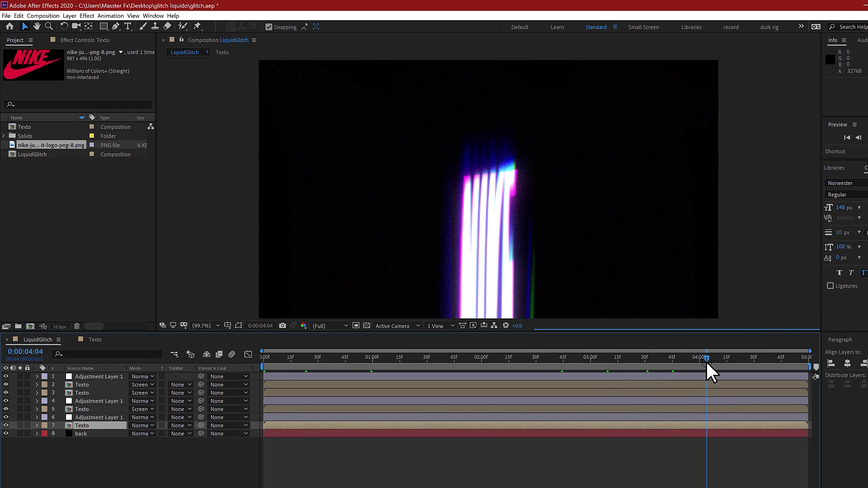
pyautogui.press('space')
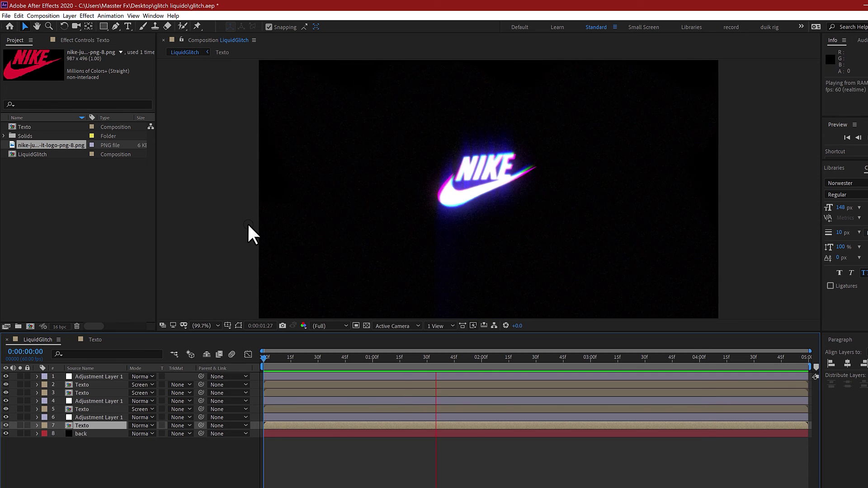